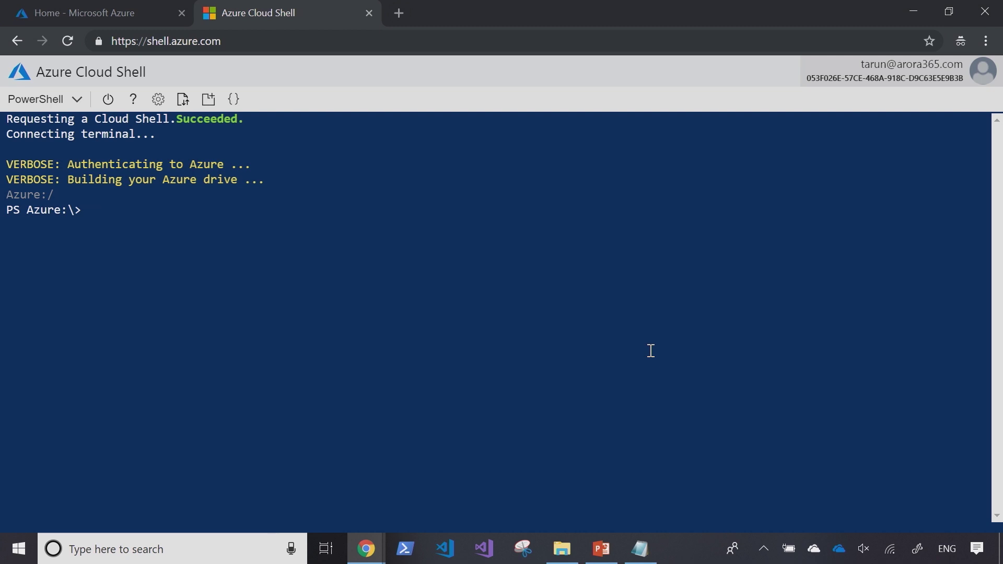
Step: Create the resource group azsu-rg-devtest-keyvault-002 in the uksouth location with the Azure CLI
type("az group create -n azsu-rg-devtest-keyvayl")
key("BackSpace")
key("BackSpace")
type("ult-002 ")
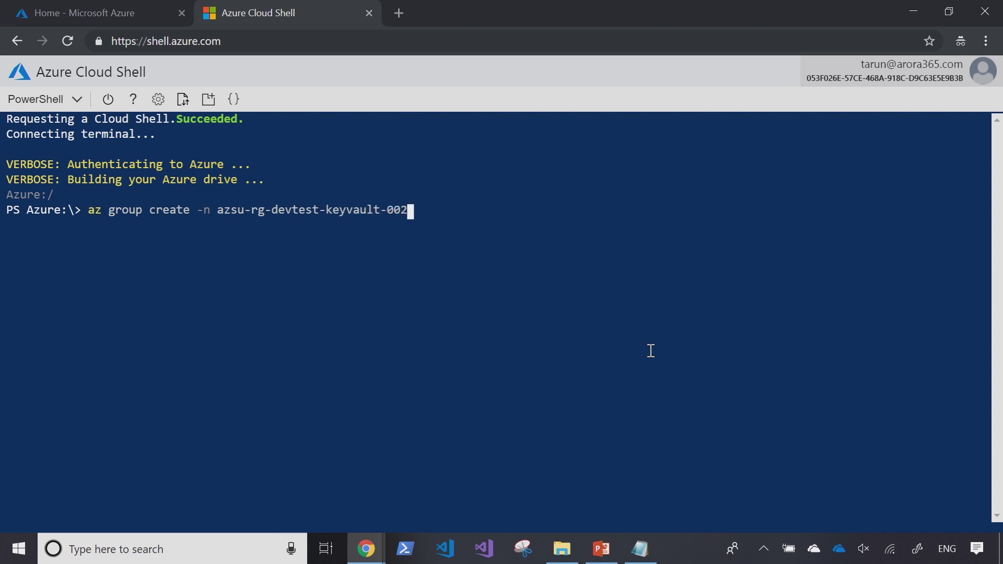
type("-l uksouth")
key("Return")
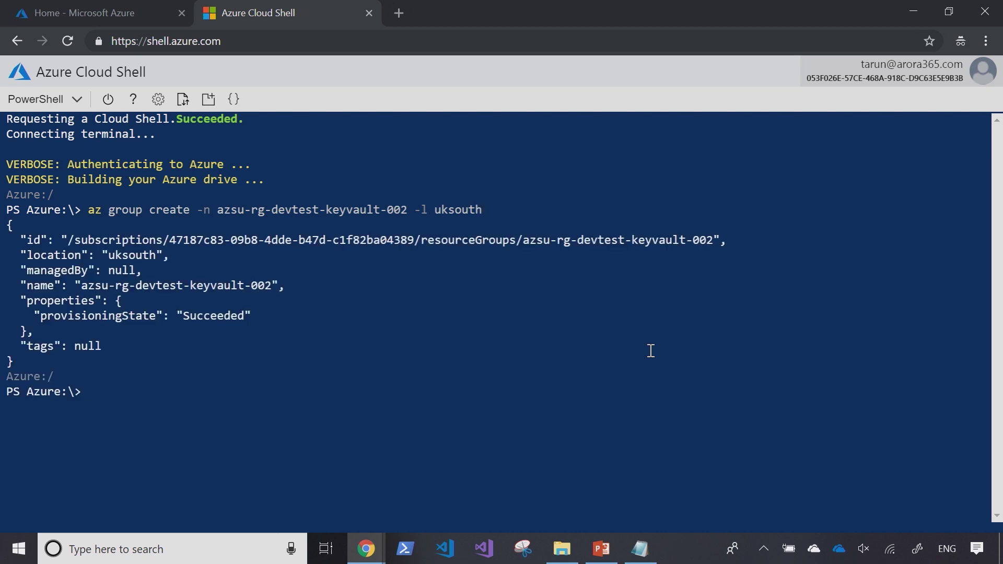
Step: Display the help for az keyvault create and examine its required and optional arguments
type("az keyvault create")
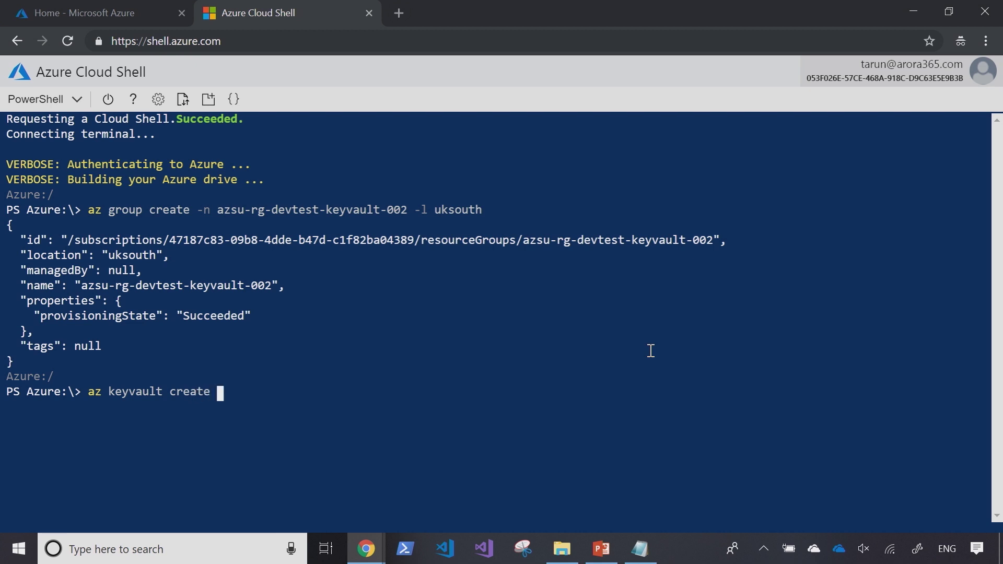
type(" -h")
key("Return")
scroll(550, 339, "up", 10)
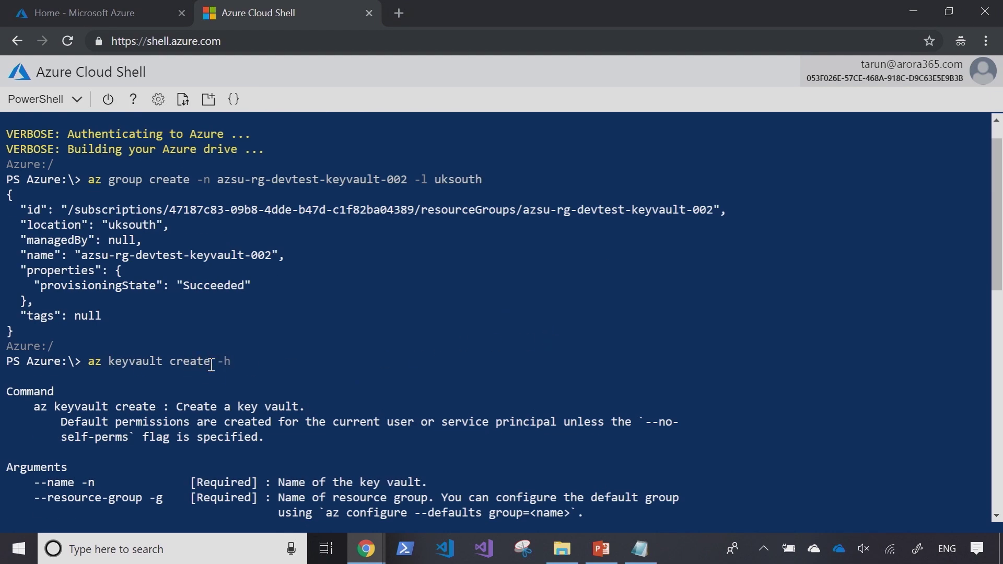
scroll(240, 361, "down", 3)
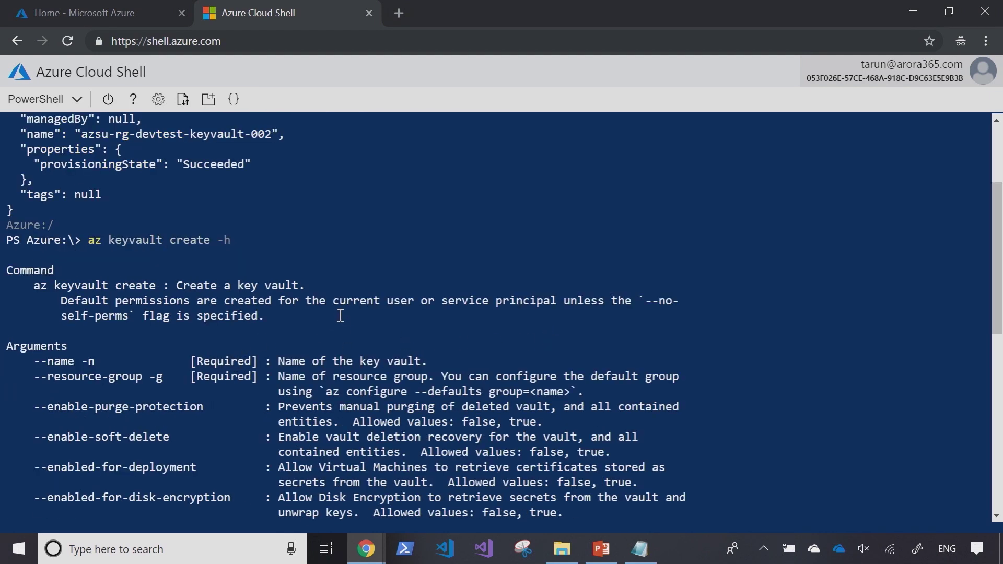
scroll(339, 313, "down", 3)
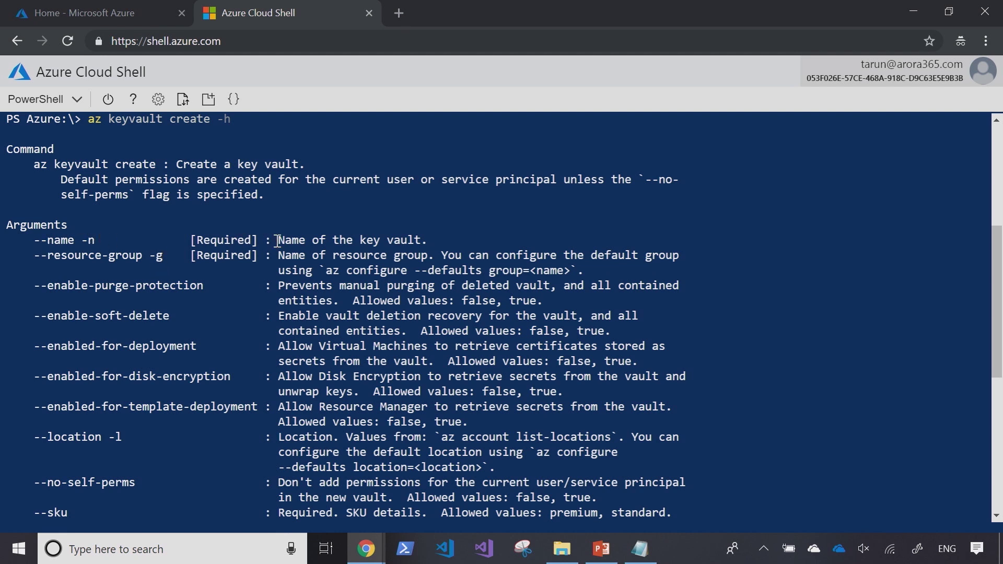
scroll(270, 245, "down", 3)
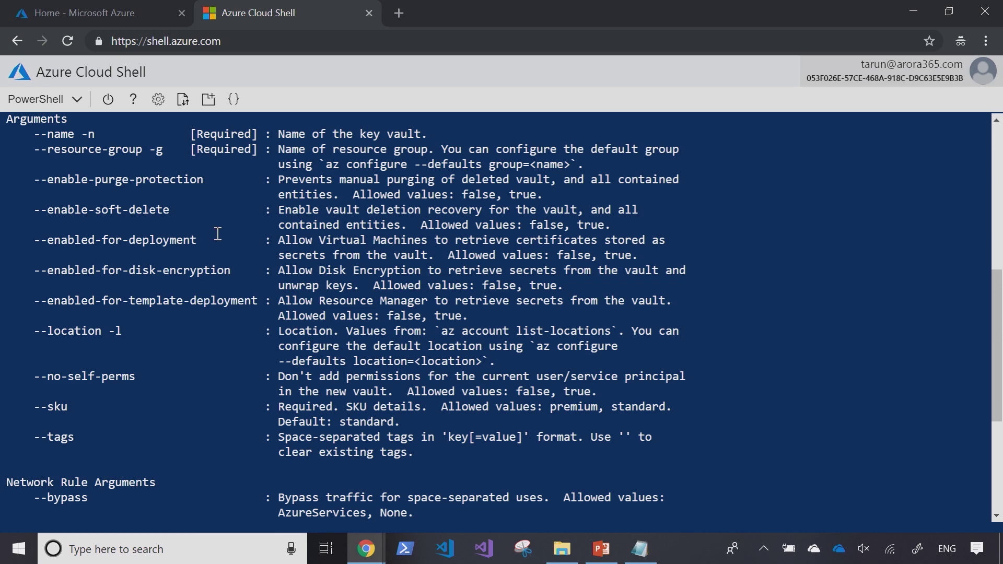
scroll(232, 237, "up", 5)
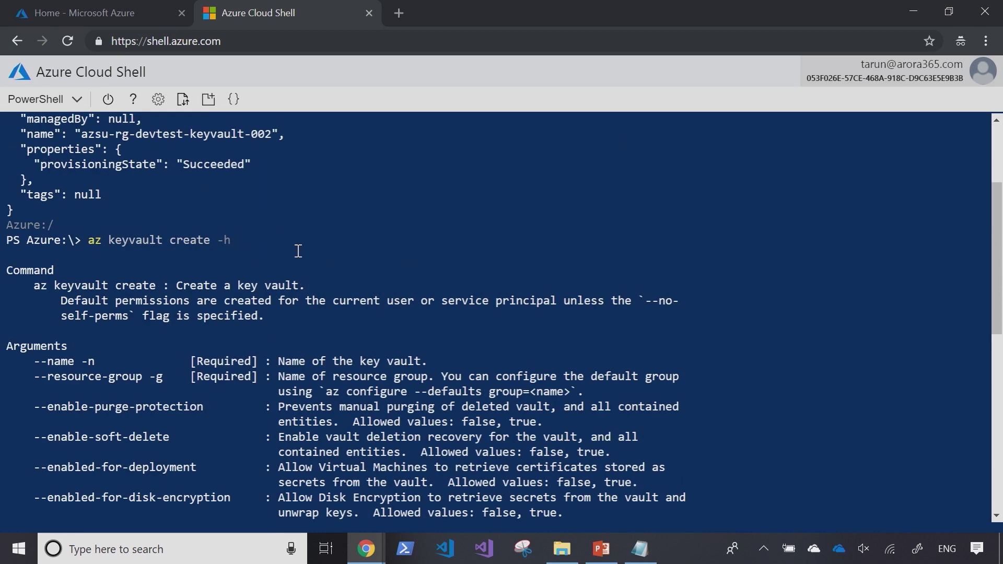
Step: Run az keyvault create for a vault named azsu-d-kv-vault-003 in uksouth, within resource group azsu-rg-devtest-keyvault-002
scroll(355, 254, "down", 10)
key("Up")
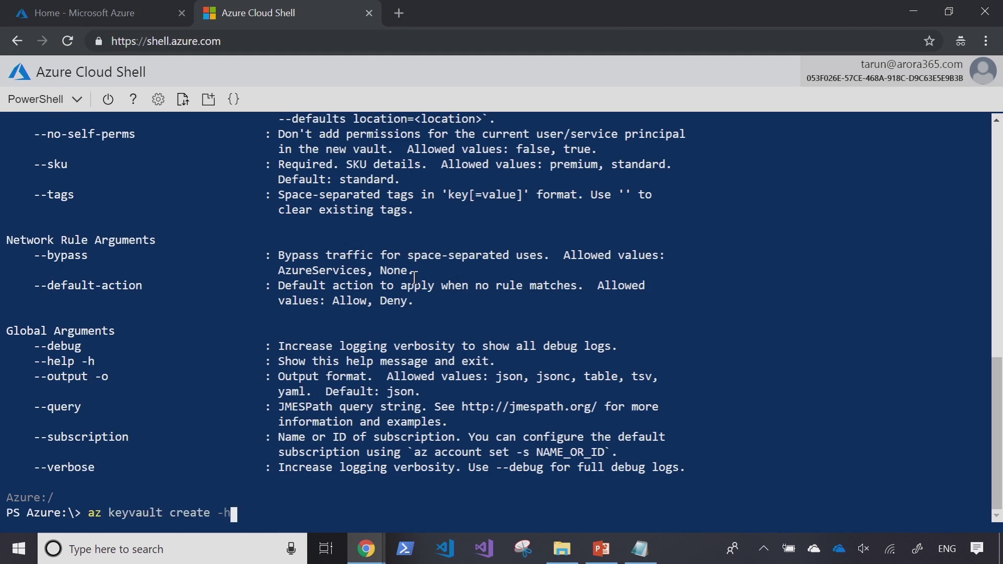
key("BackSpace")
key("BackSpace")
type("-n azsu-d-kv")
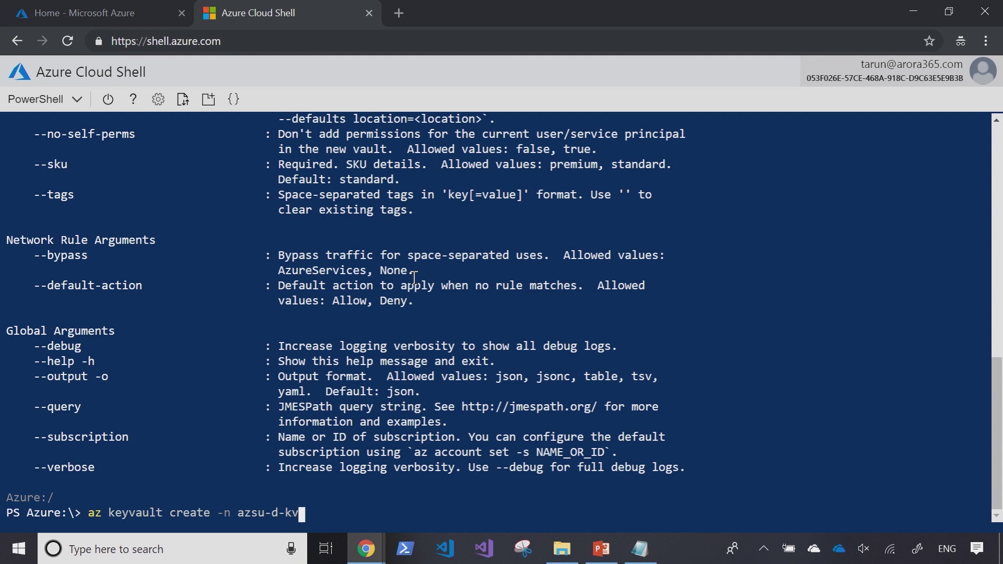
type("-k")
key("BackSpace")
type("vault-003 ")
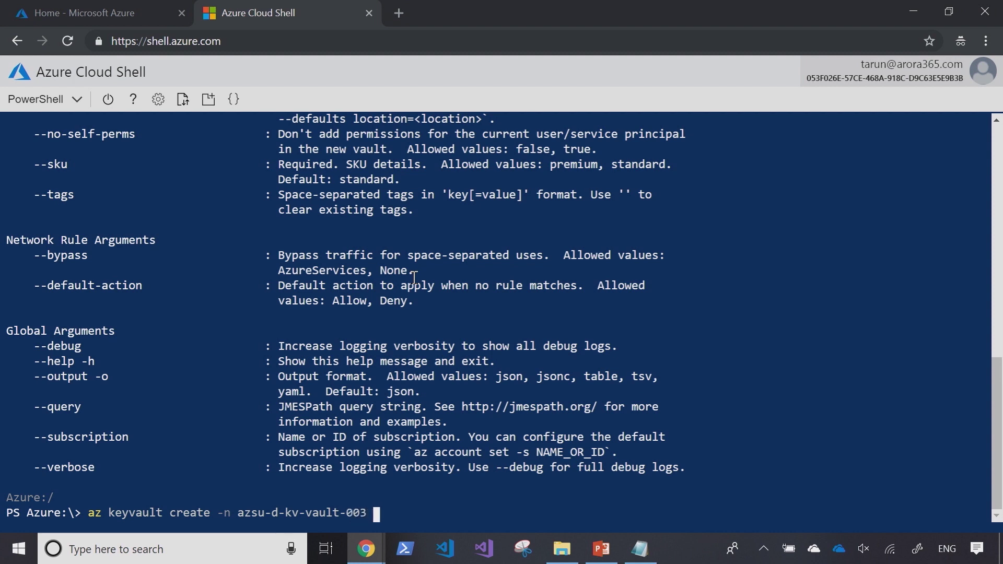
type("-l uksouth")
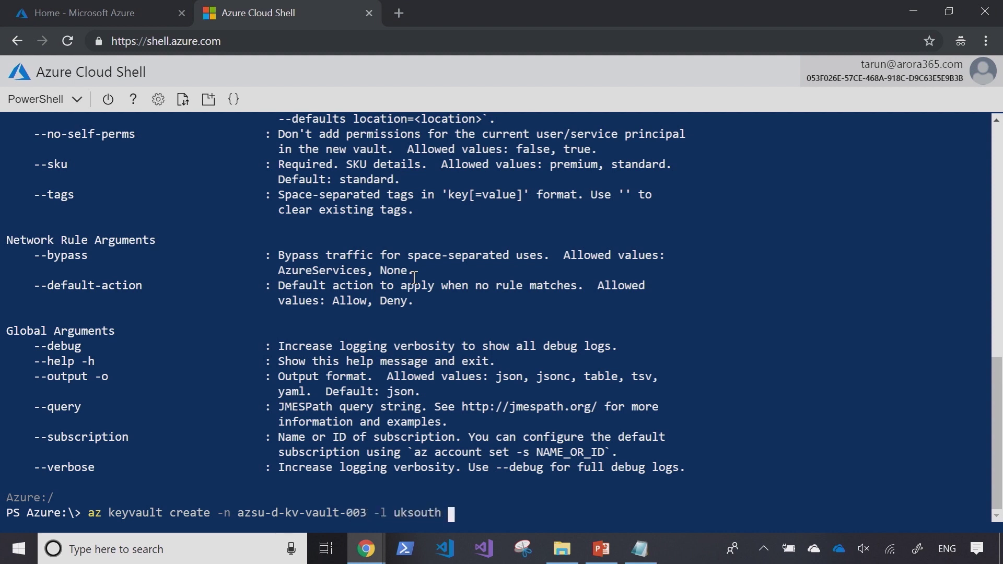
scroll(332, 217, "up", 8)
scroll(397, 225, "down", 8)
type("-g azsu-")
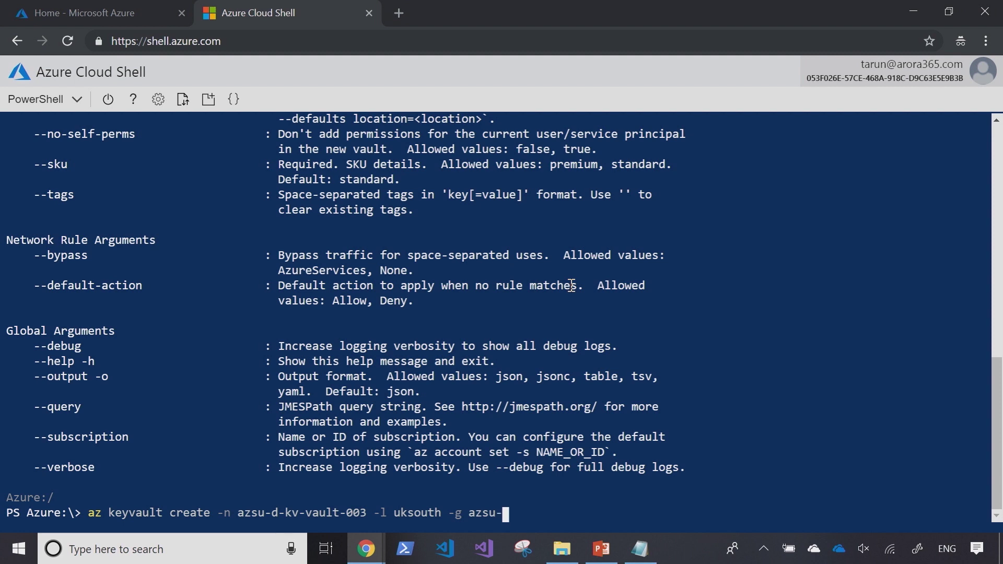
type("rg-devtes")
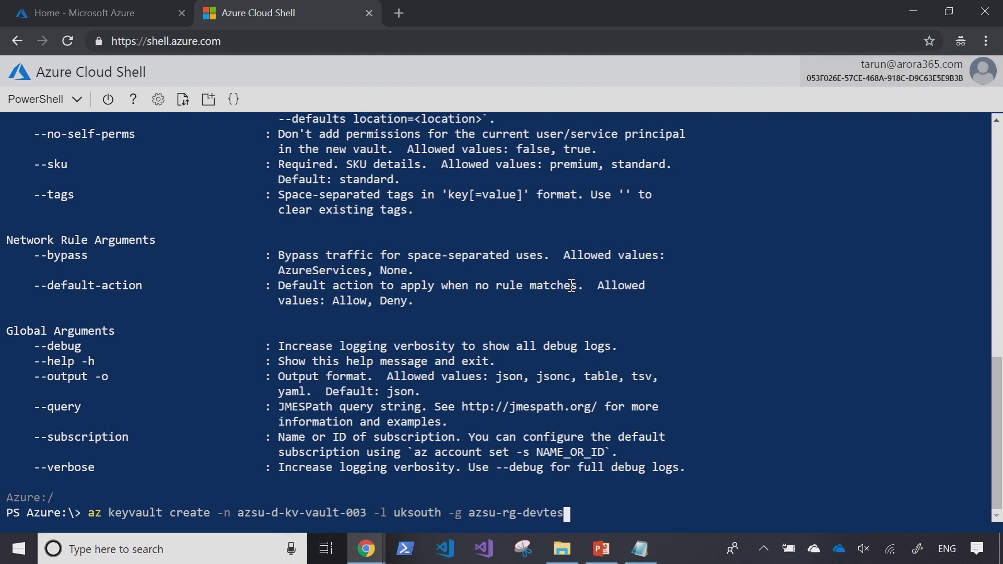
type("t-keyvault")
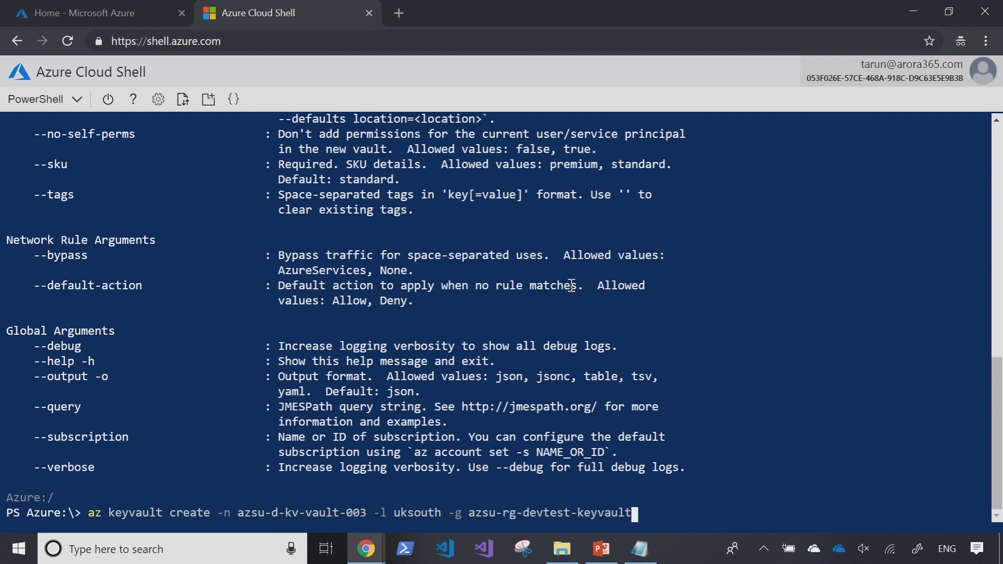
type("-002")
key("Return")
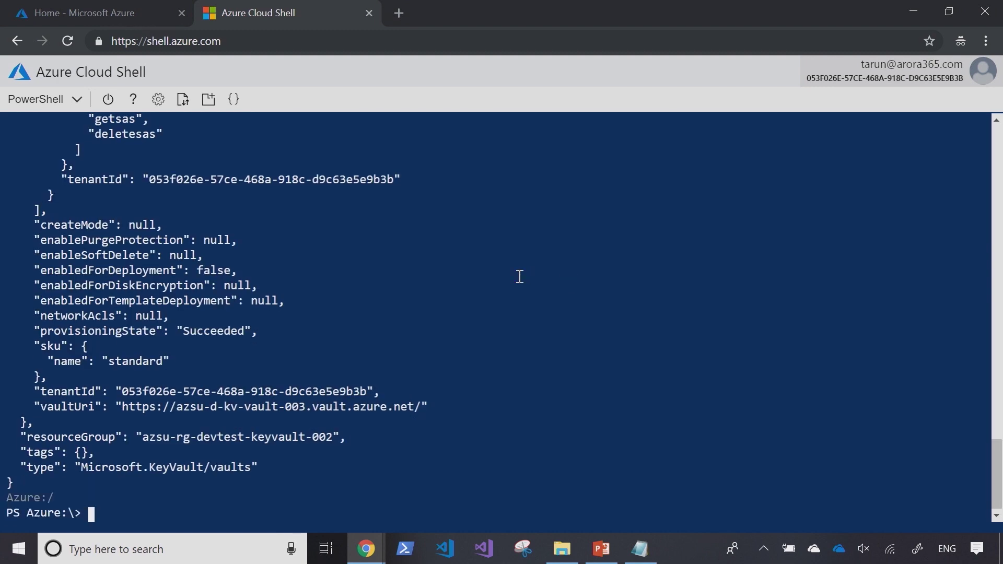
Step: Review the vault creation output, and copy the az keyvault secret set command from Notepad into the Cloud Shell prompt
scroll(465, 280, "up", 20)
scroll(455, 279, "down", 3)
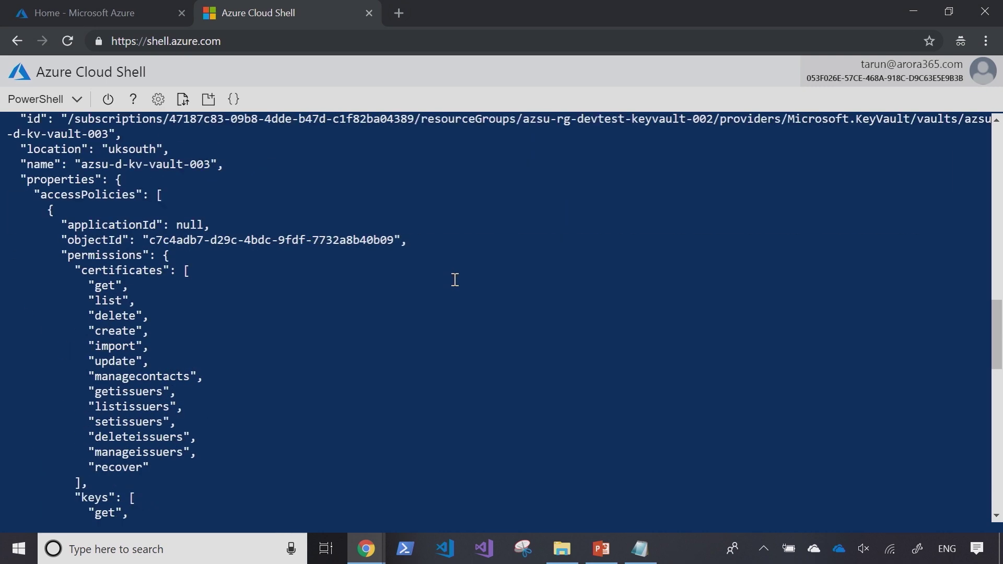
scroll(455, 282, "down", 15)
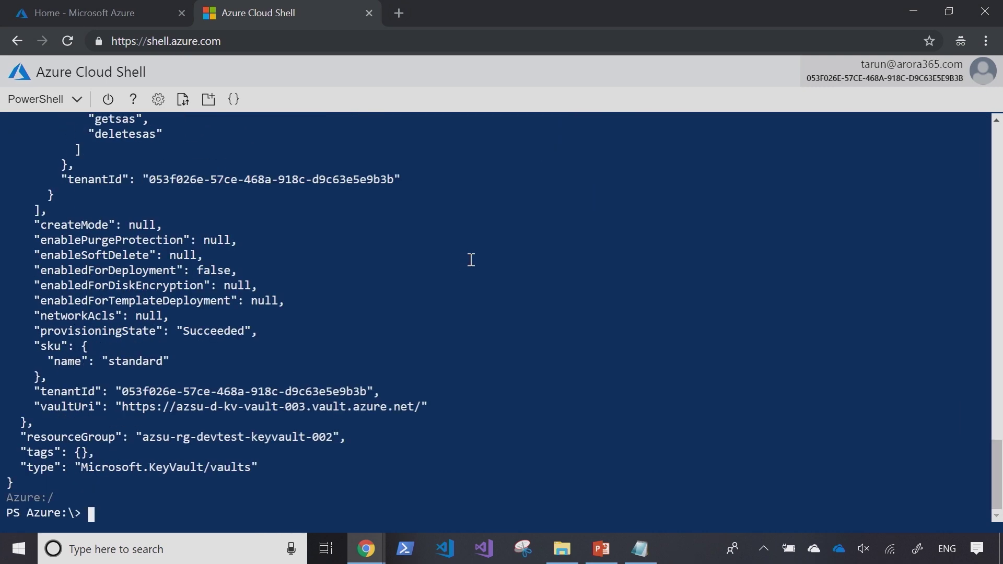
key("alt+Tab")
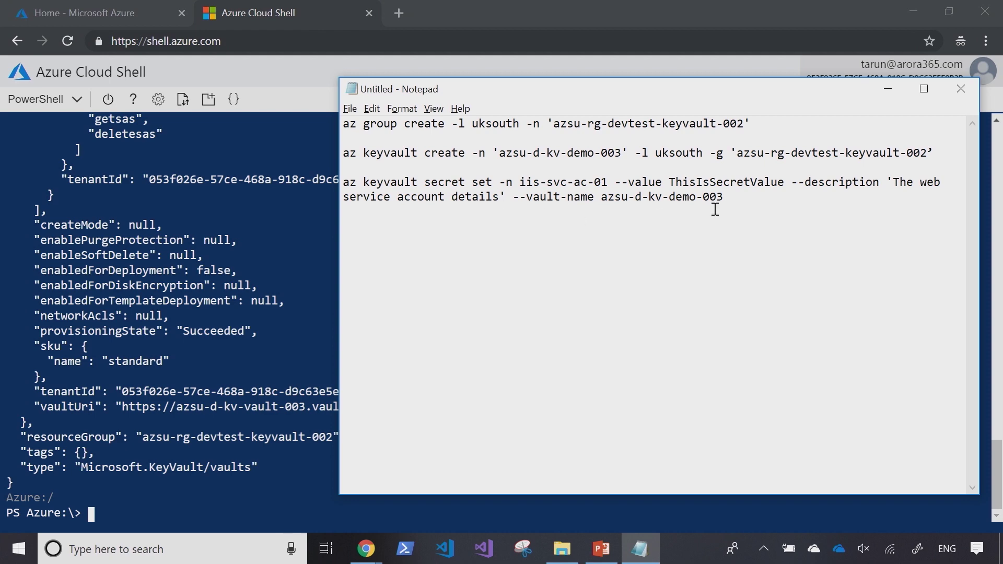
left_click_drag(742, 197, 340, 183)
key("ctrl+c")
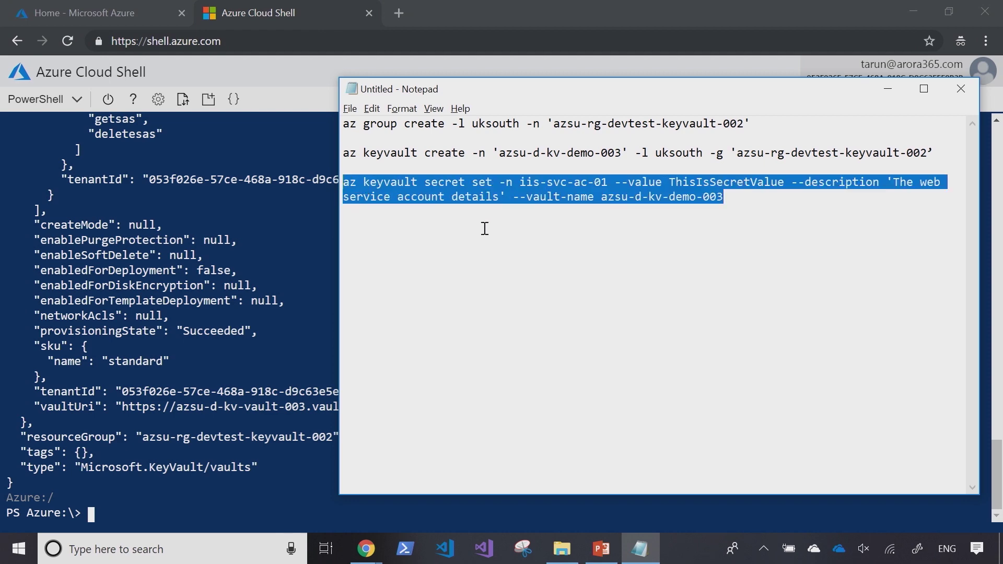
key("alt+Tab")
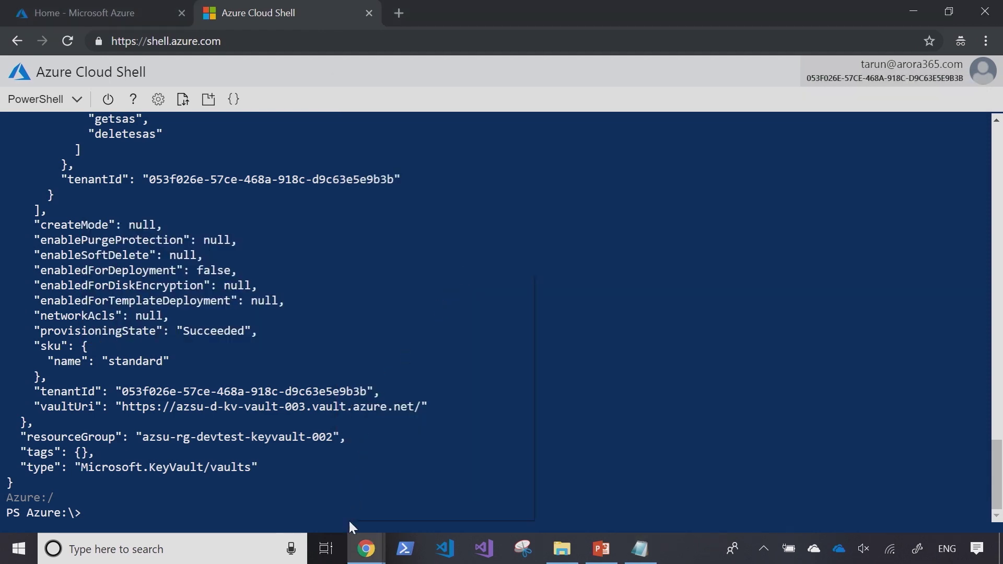
right_click(348, 459)
left_click(413, 397)
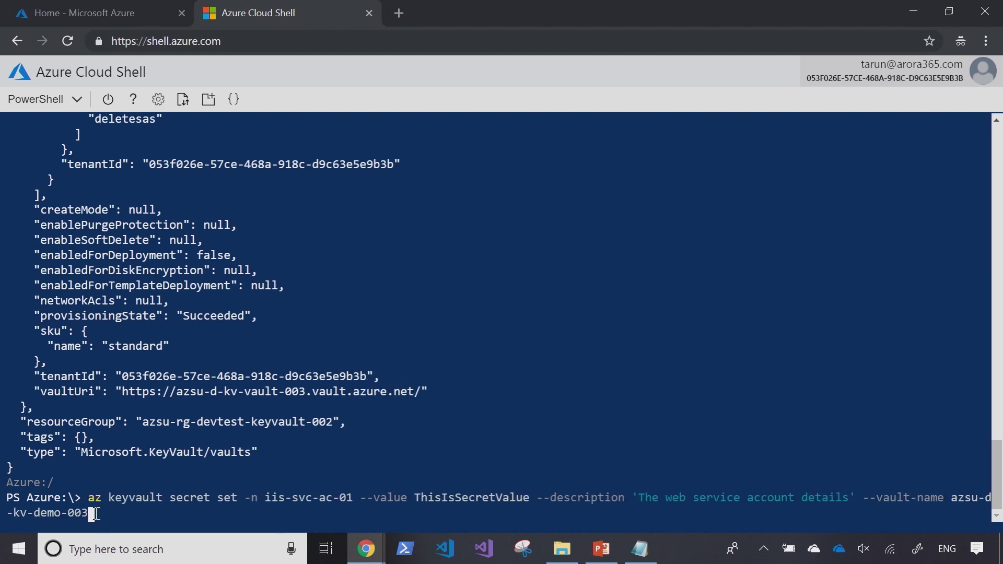
Step: Walk through the pasted secret command's name, value, description and vault-name arguments
key("Left")
key("Left")
key("Left")
key("Left")
key("Left")
key("Left")
key("Left")
key("Left")
key("Left")
key("Left")
key("Left")
key("Left")
key("Left")
key("Left")
key("Left")
key("Left")
key("Left")
key("Left")
key("Left")
key("Left")
key("ctrl+Left")
key("ctrl+Left")
key("ctrl+Left")
key("ctrl+Left")
key("ctrl+Left")
key("ctrl+Left")
key("ctrl+Left")
key("ctrl+Left")
key("ctrl+Left")
key("ctrl+Left")
key("ctrl+Right")
key("Right")
key("Right")
key("Right")
key("Right")
key("Right")
key("Right")
key("Right")
key("Right")
key("Right")
key("Right")
key("Right")
key("Right")
key("Right")
key("Right")
key("Right")
key("Right")
key("Right")
key("Right")
key("Right")
key("Right")
key("Right")
key("Right")
key("Right")
key("Right")
key("Right")
key("Right")
key("Right")
key("Right")
key("Right")
key("Right")
key("Right")
key("Right")
key("Right")
key("Right")
key("Right")
key("Right")
key("Right")
key("Right")
key("Right")
key("Right")
key("Right")
key("Right")
key("Right")
key("Right")
key("Right")
key("Right")
key("Right")
key("Right")
key("Right")
key("Right")
key("Right")
key("Right")
key("Right")
key("Right")
key("Right")
key("Right")
key("Right")
key("Right")
key("Right")
key("Right")
key("Right")
key("Right")
key("Right")
key("Right")
key("Right")
Step: Change the command's vault name to azsu-d-kv-vault-003 and run it to store the iis-svc-ac-01 secret
key("BackSpace")
key("BackSpace")
key("BackSpace")
key("BackSpace")
key("BackSpace")
key("BackSpace")
key("BackSpace")
scroll(190, 330, "up", 15)
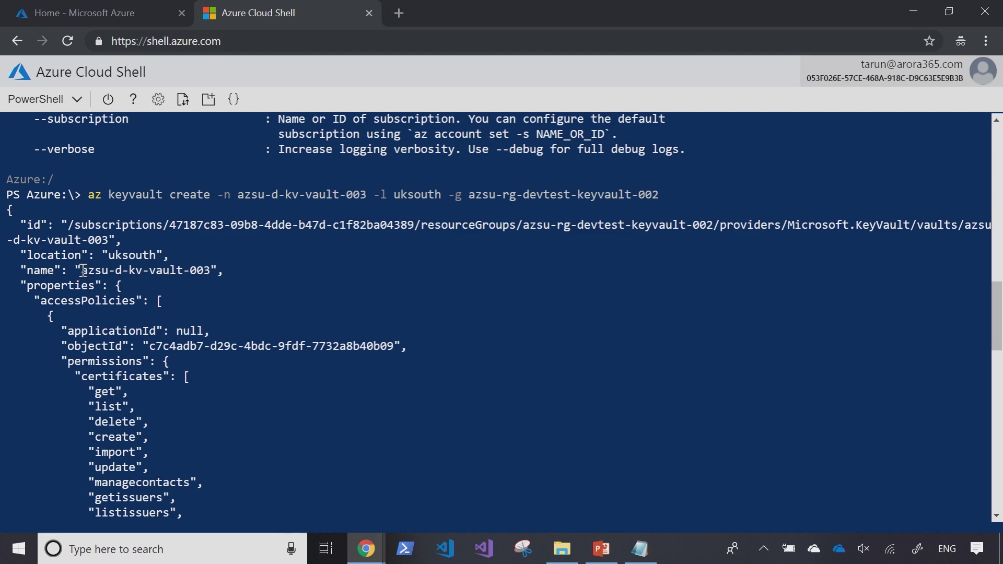
scroll(303, 315, "down", 15)
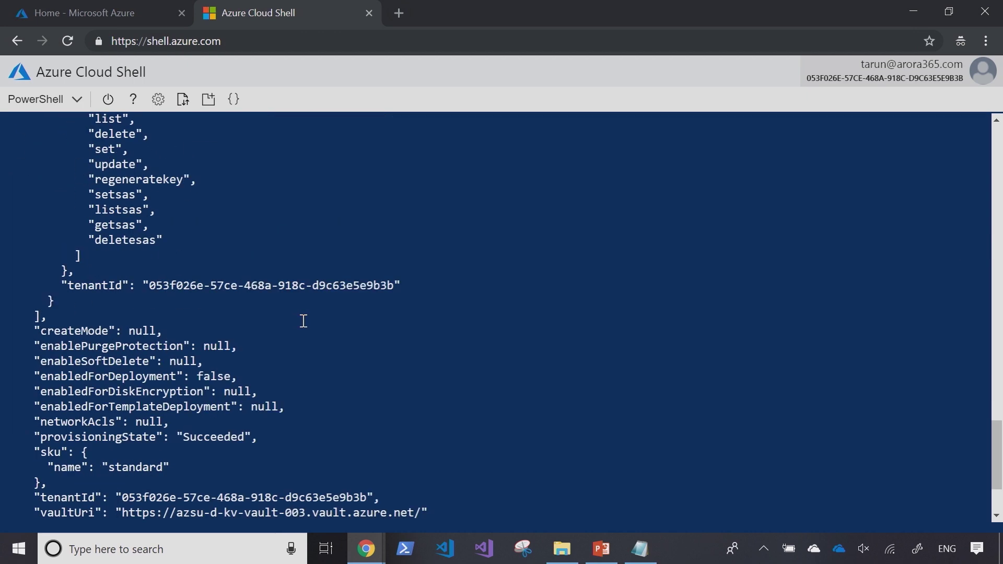
key("BackSpace")
type("vau")
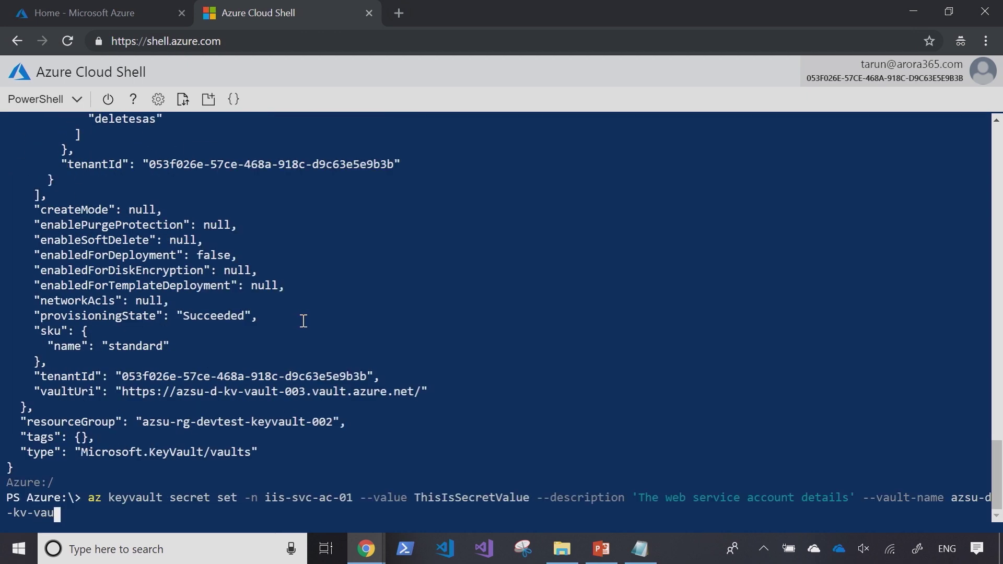
type("lt-003")
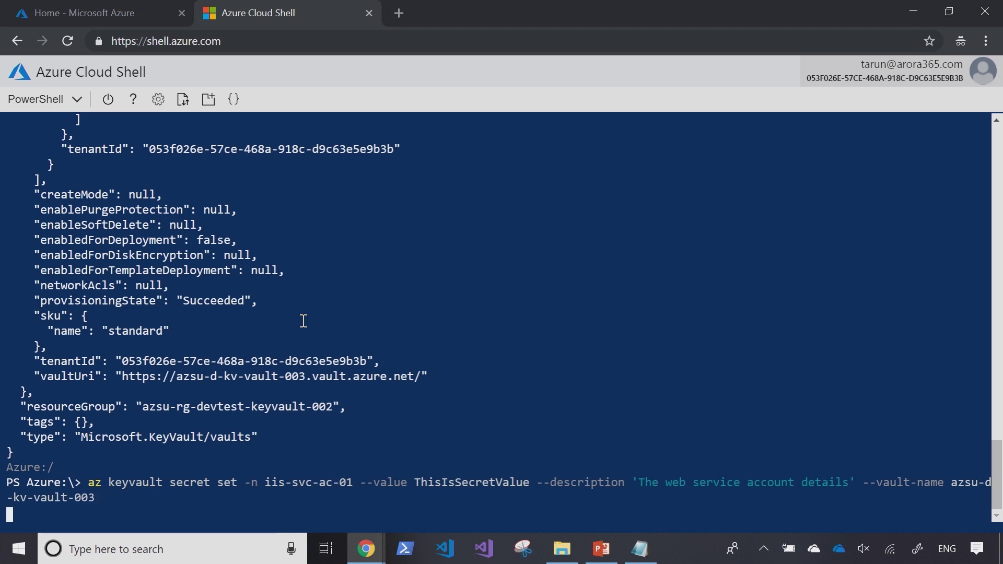
key("Return")
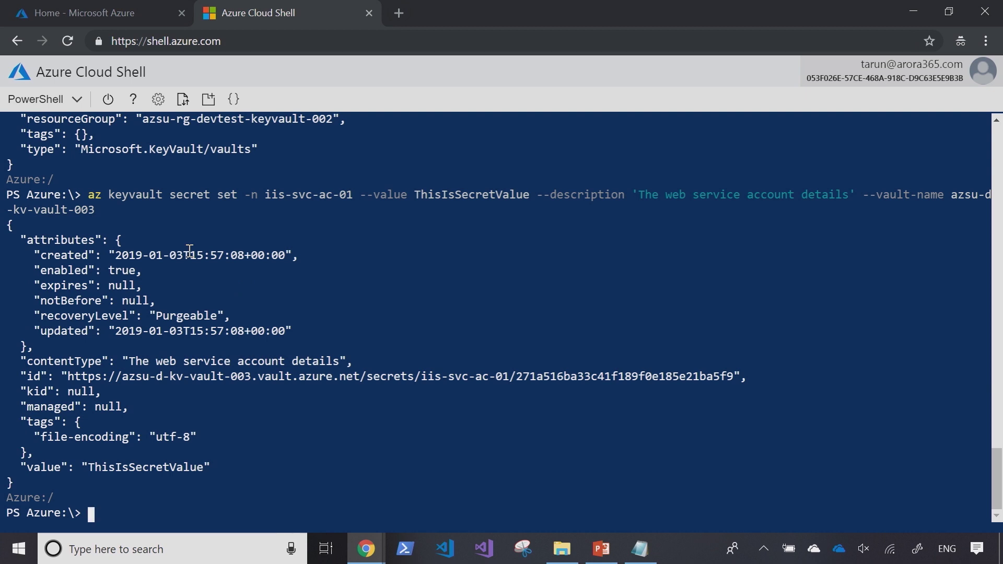
Step: Switch to the Azure DevOps browser window and open the Pipelines Library of the PartsUnlimited project
key("alt+Tab")
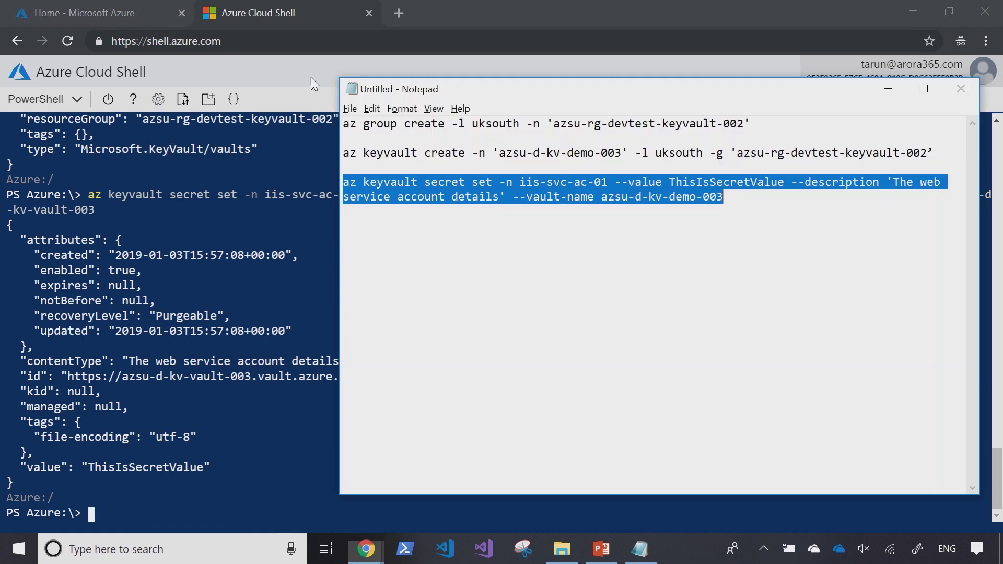
key("alt+Tab")
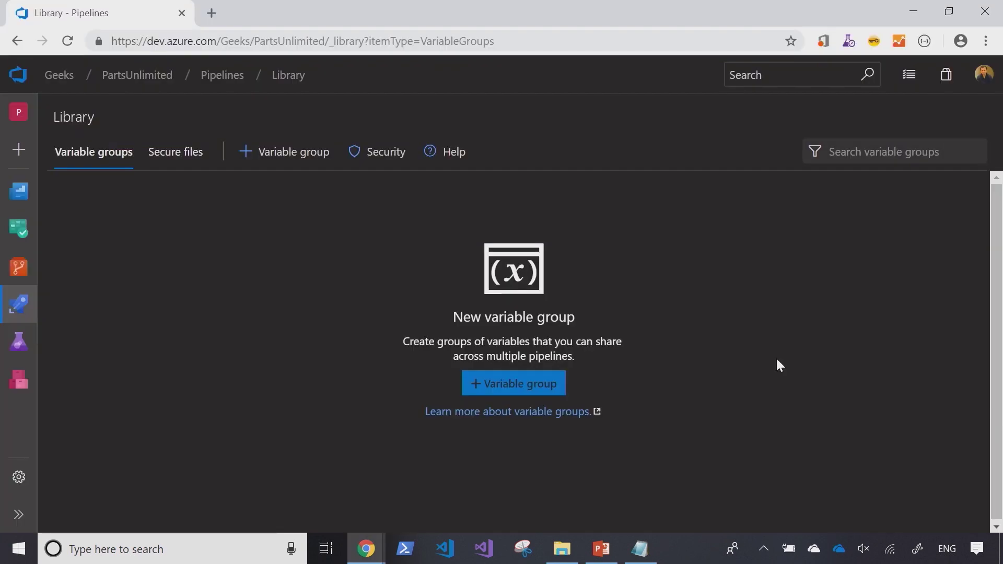
mouse_move(11, 311)
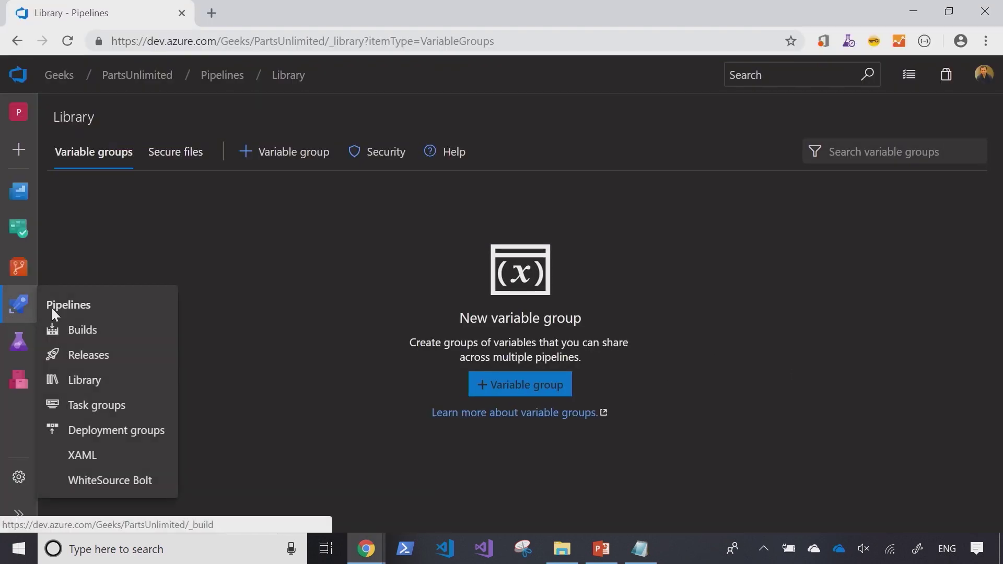
left_click(129, 380)
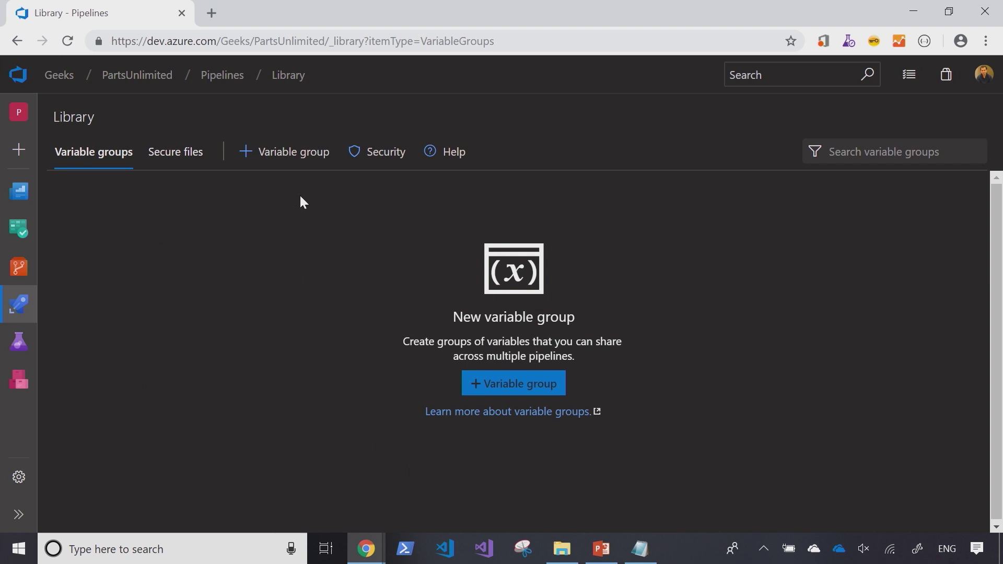
Step: Add a new variable group and name it partsunlimited_dev_config
left_click(296, 157)
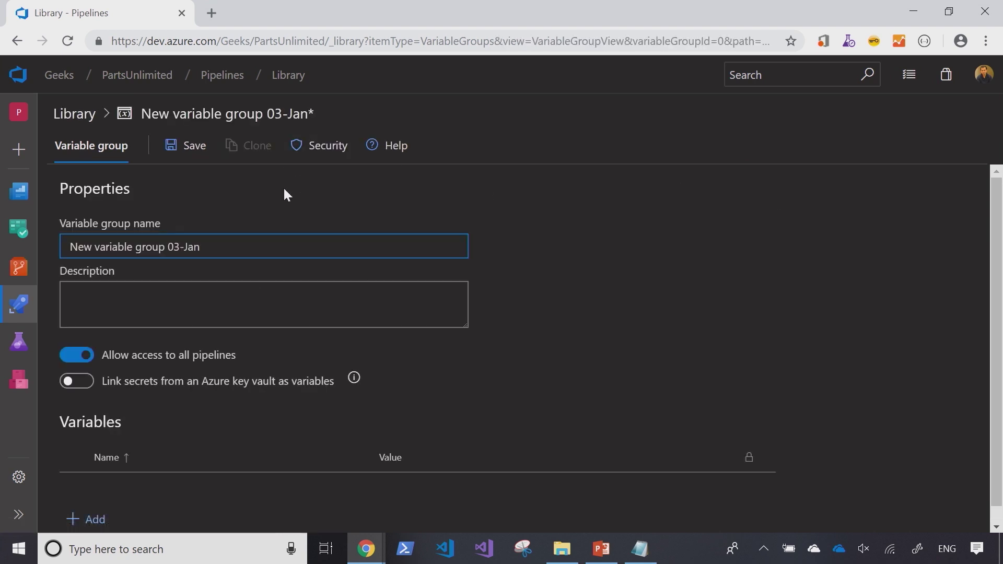
left_click_drag(249, 248, 39, 245)
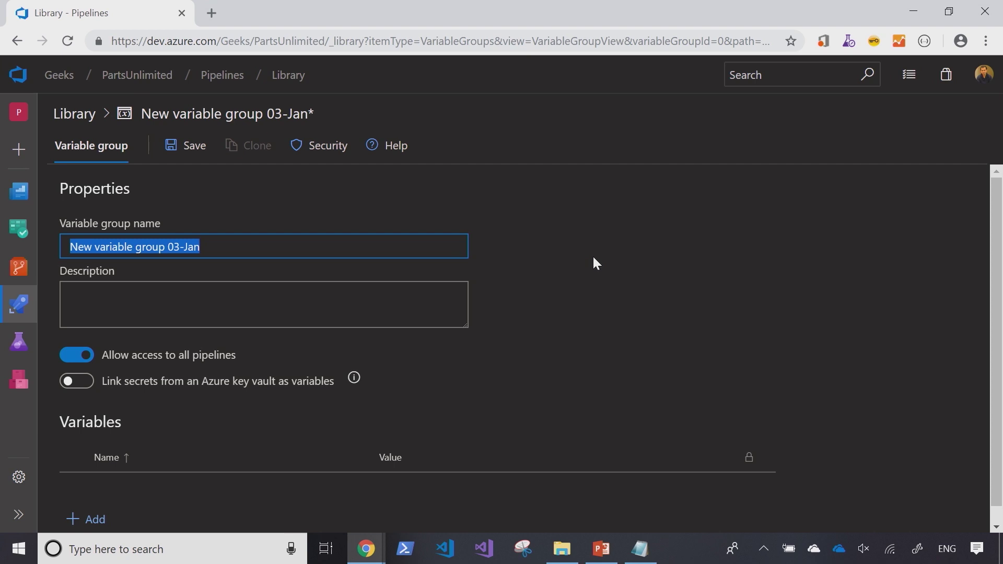
type("partsunlimited_dev_config")
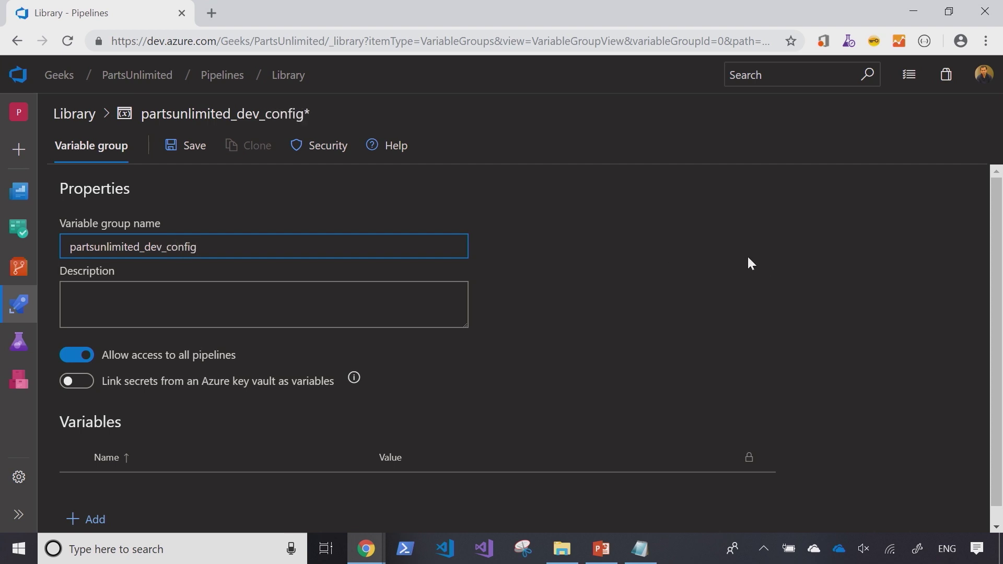
Step: Turn on linking secrets from an Azure key vault as variables and select the Microsoft Azure Sponsorship service connection as the Azure subscription
scroll(283, 351, "down", 1)
left_click(78, 365)
scroll(470, 382, "down", 1)
left_click(407, 418)
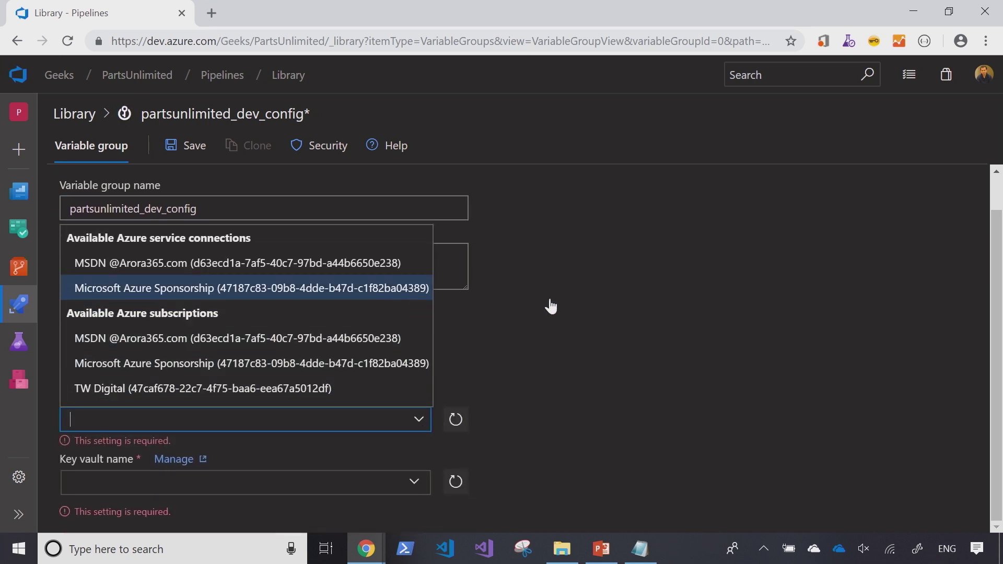
key("Return")
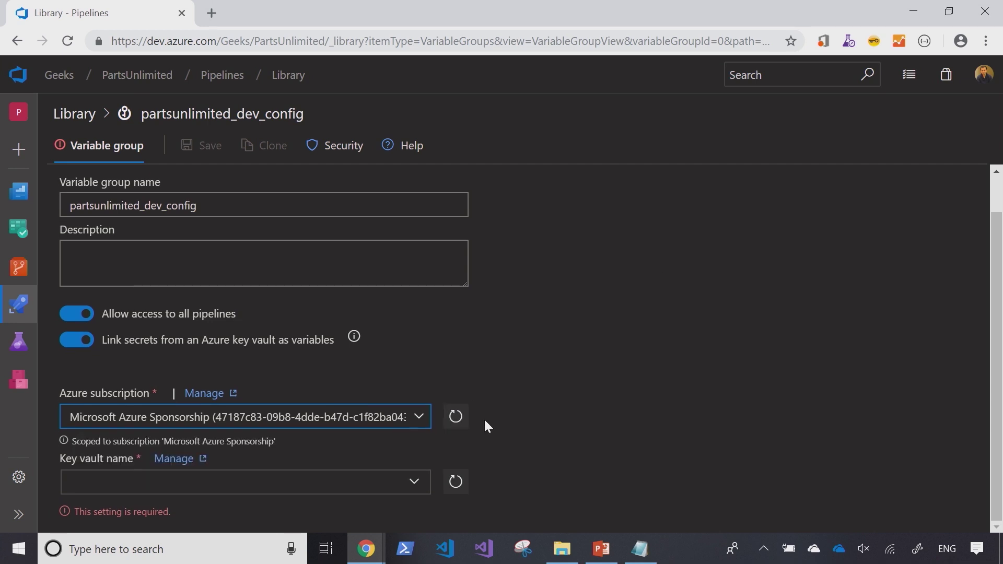
Step: Select azsu-d-kv-vault-003 as the key vault and authorize access to it by signing in with the Microsoft account
left_click(415, 485)
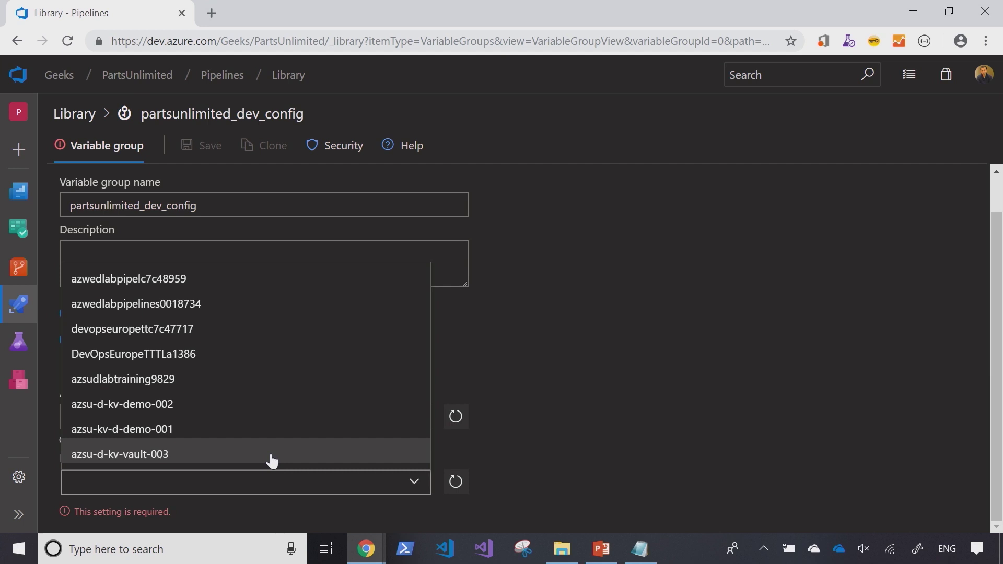
left_click(271, 454)
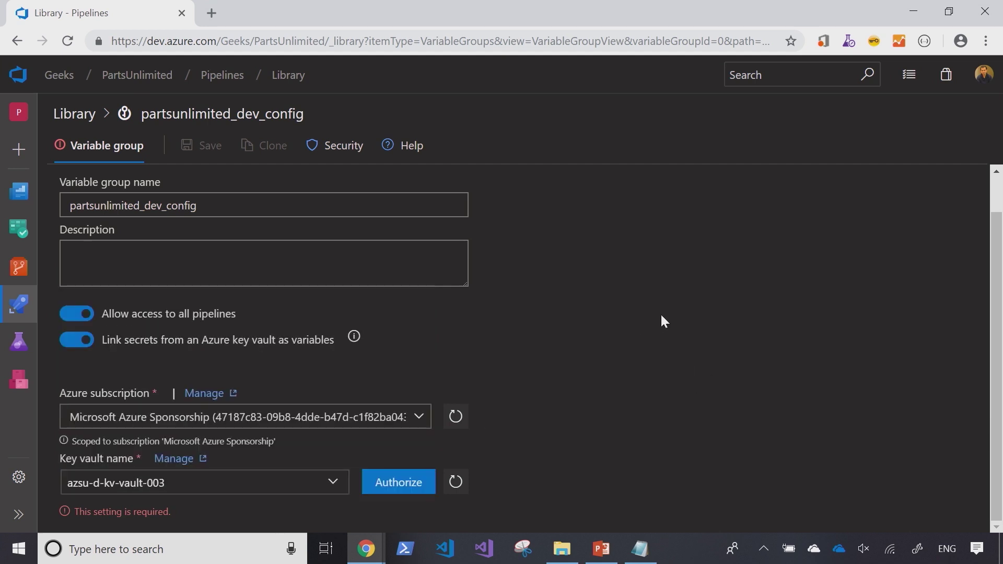
left_click(413, 482)
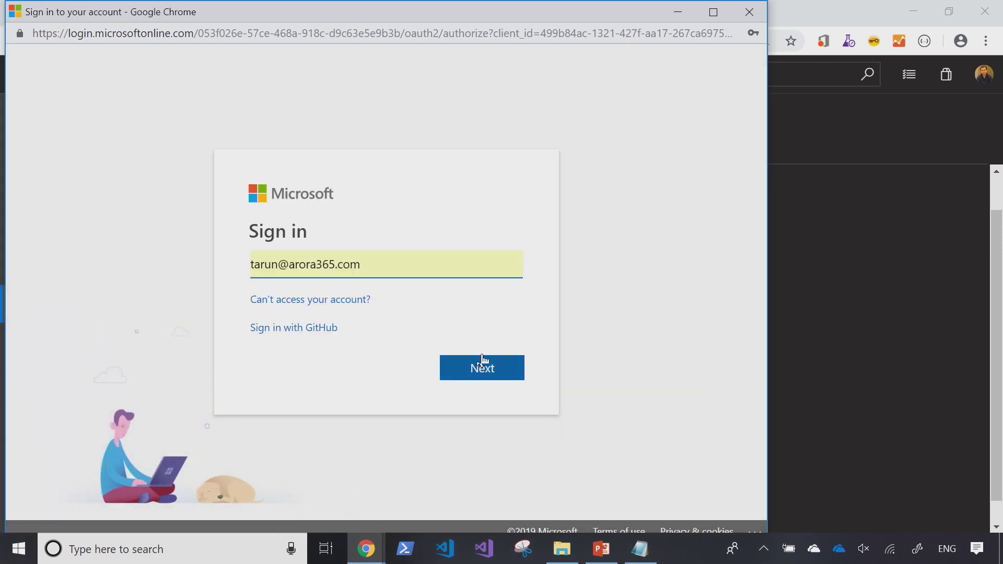
left_click(469, 372)
left_click(470, 372)
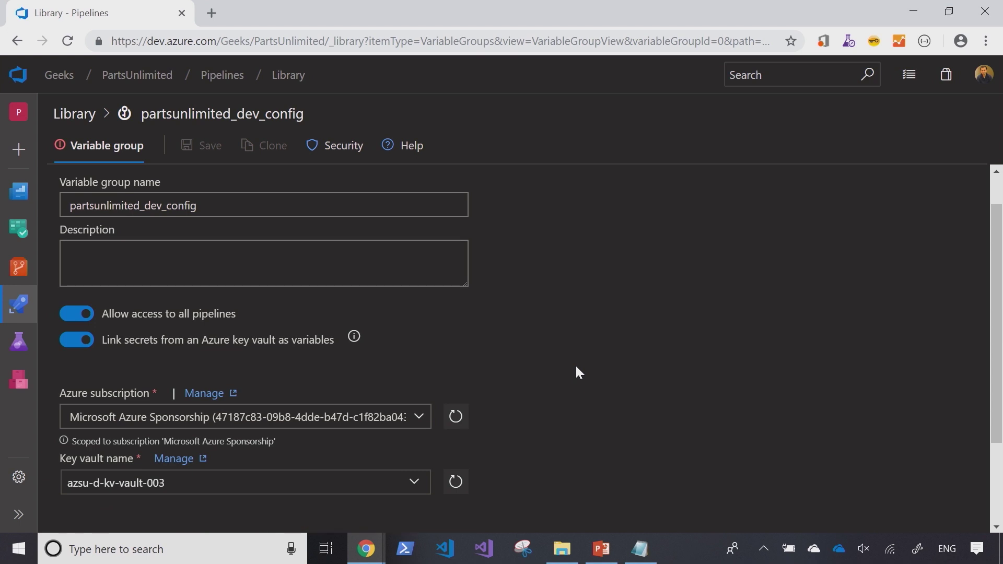
Step: Add the iis-svc-ac-01 secret to the group's variables and save the variable group
scroll(585, 361, "down", 2)
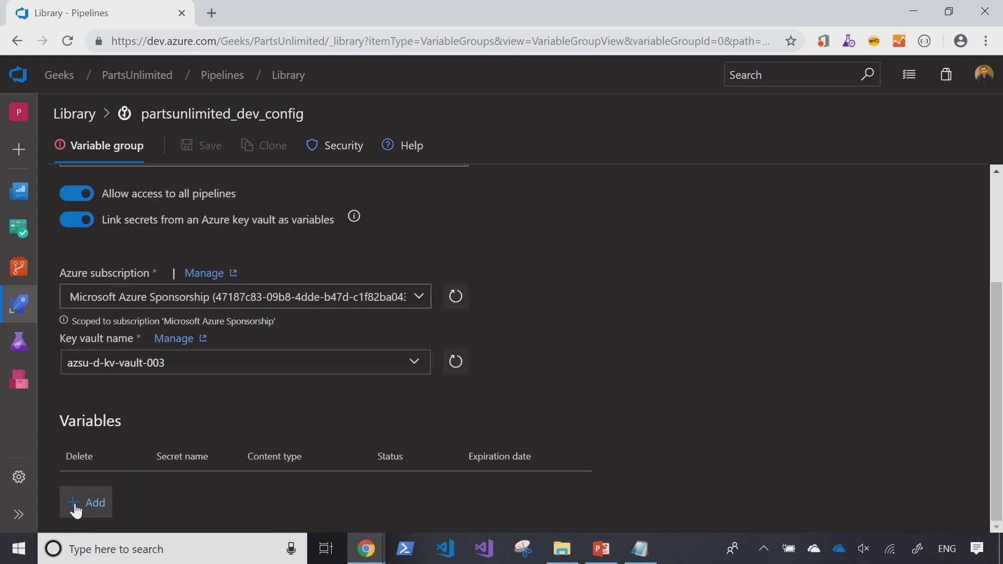
left_click(103, 520)
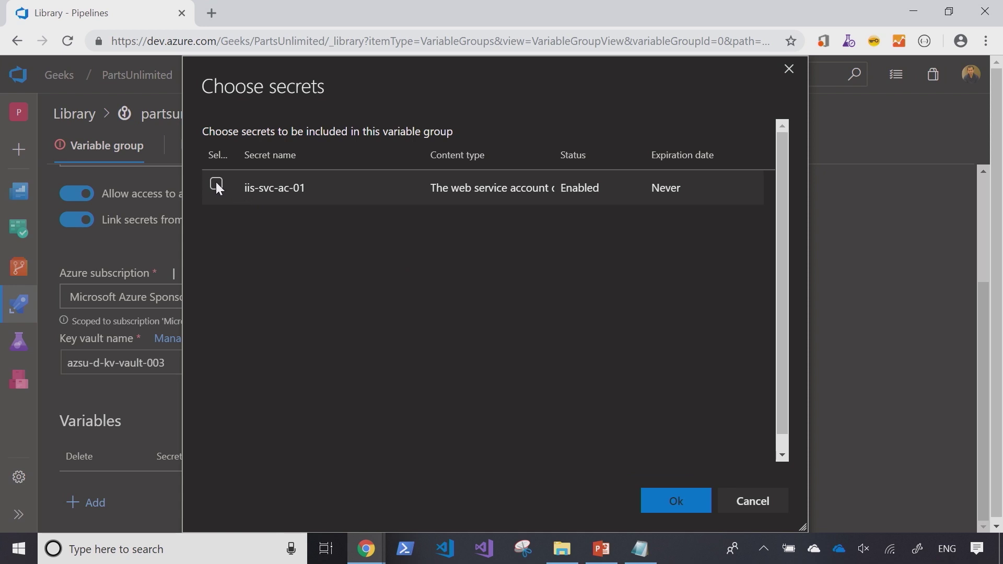
left_click(217, 183)
left_click(677, 504)
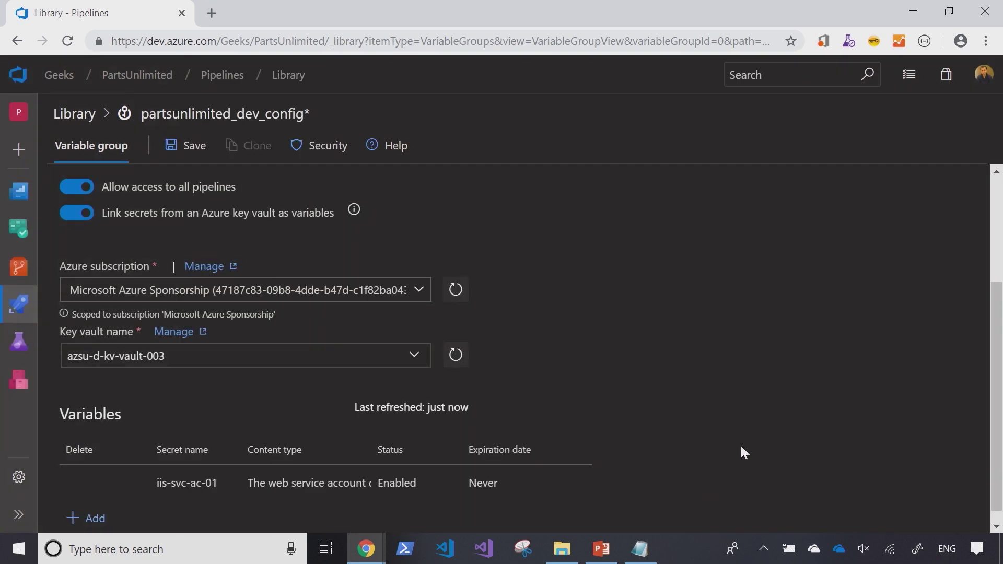
scroll(770, 415, "up", 3)
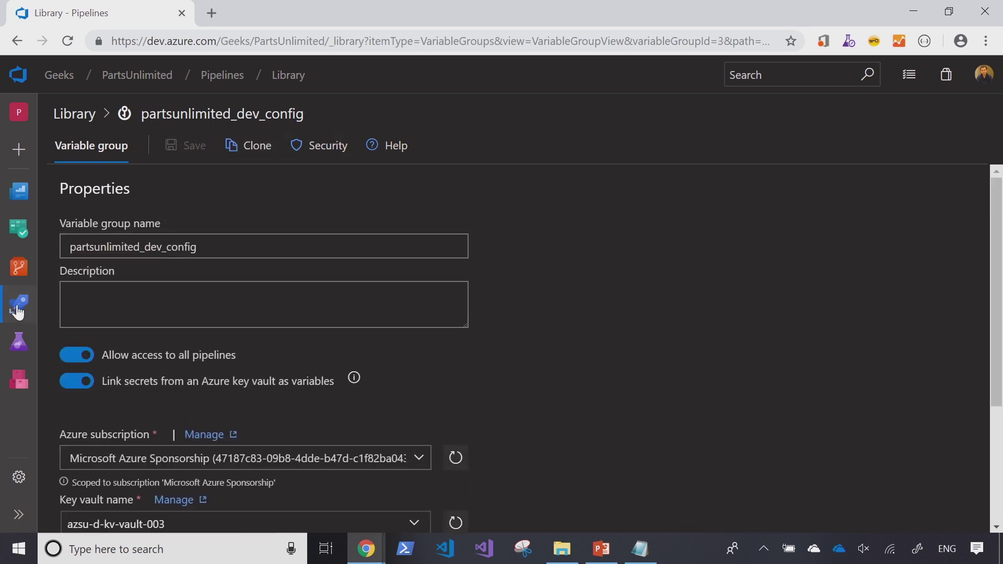
Step: Go to the project's Builds and start a new build pipeline, agreeing to leave the current page
mouse_move(19, 306)
left_click(113, 329)
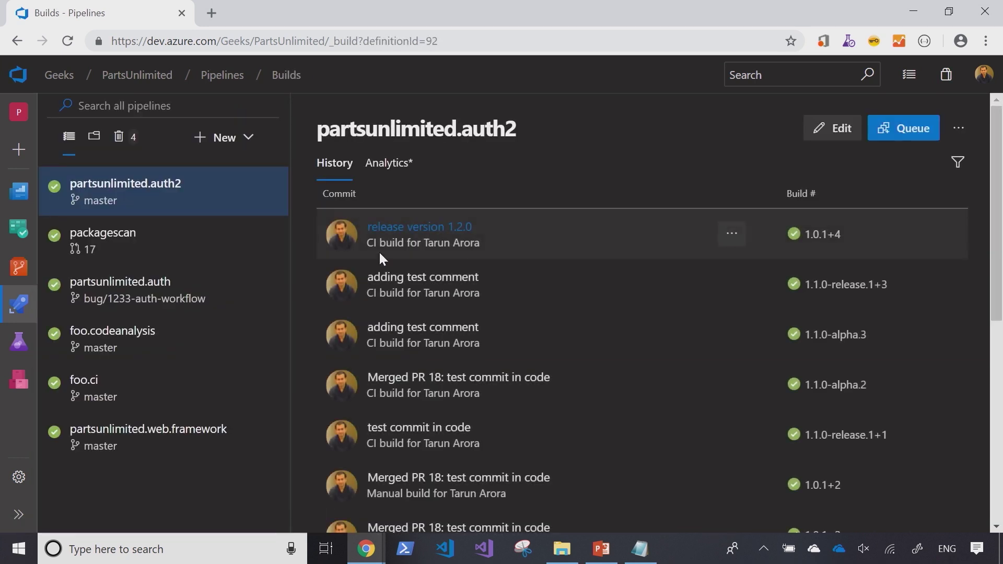
left_click(245, 138)
left_click(201, 172)
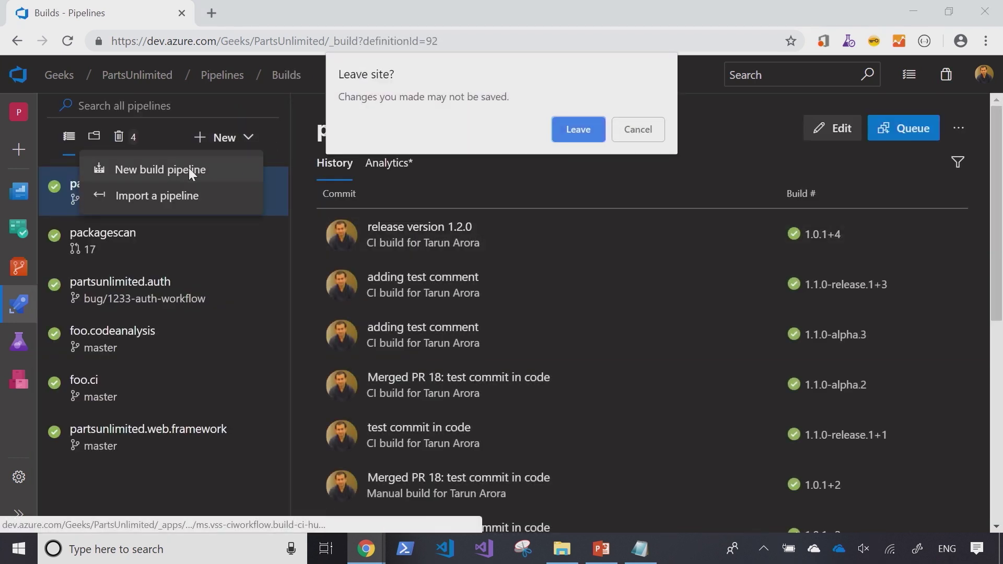
left_click(572, 130)
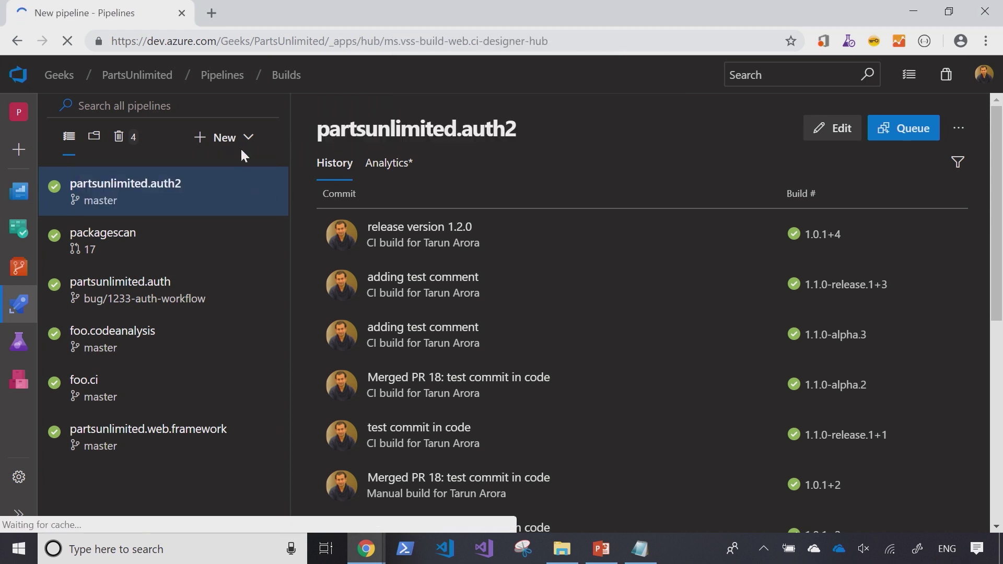
left_click(403, 320)
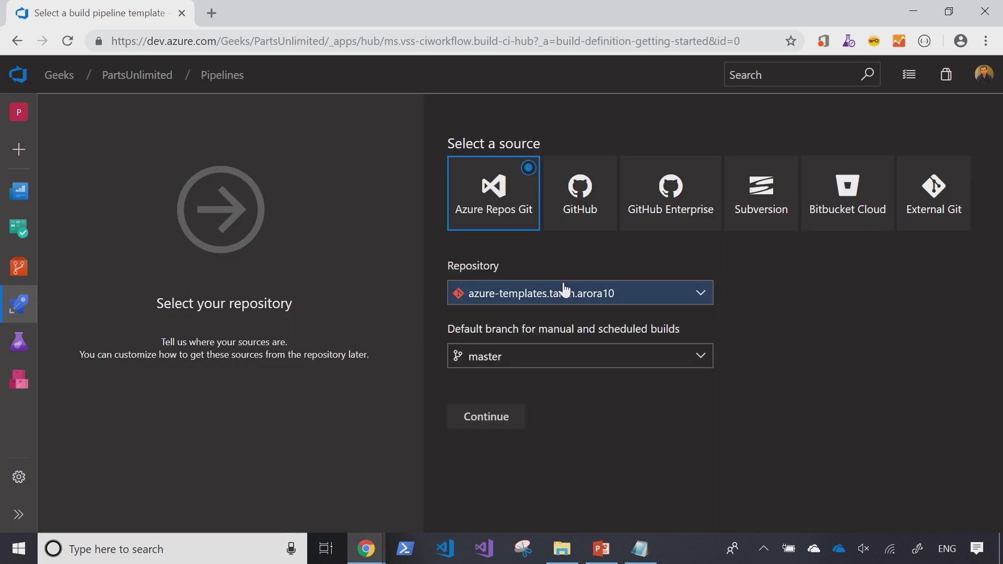
Step: Set PartsUnlimited as the source repository, start the pipeline with an Empty job, and open the task catalogue for Agent job 1
left_click(538, 296)
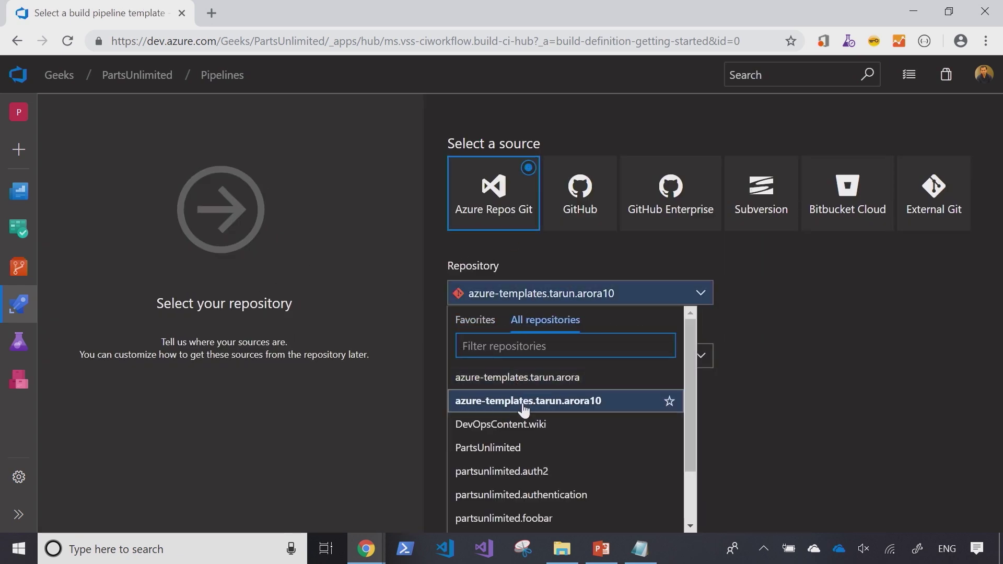
left_click(520, 447)
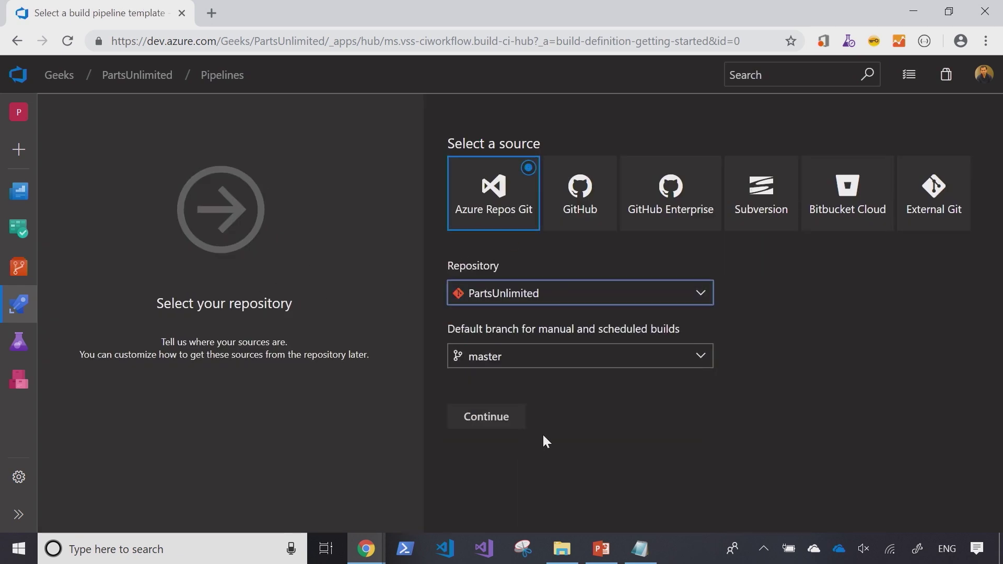
left_click(503, 426)
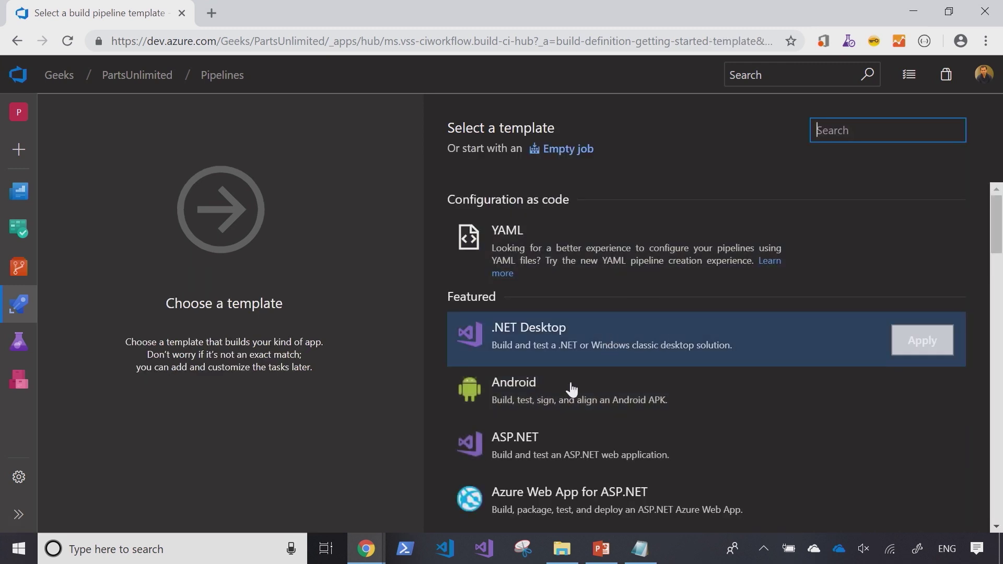
left_click(573, 151)
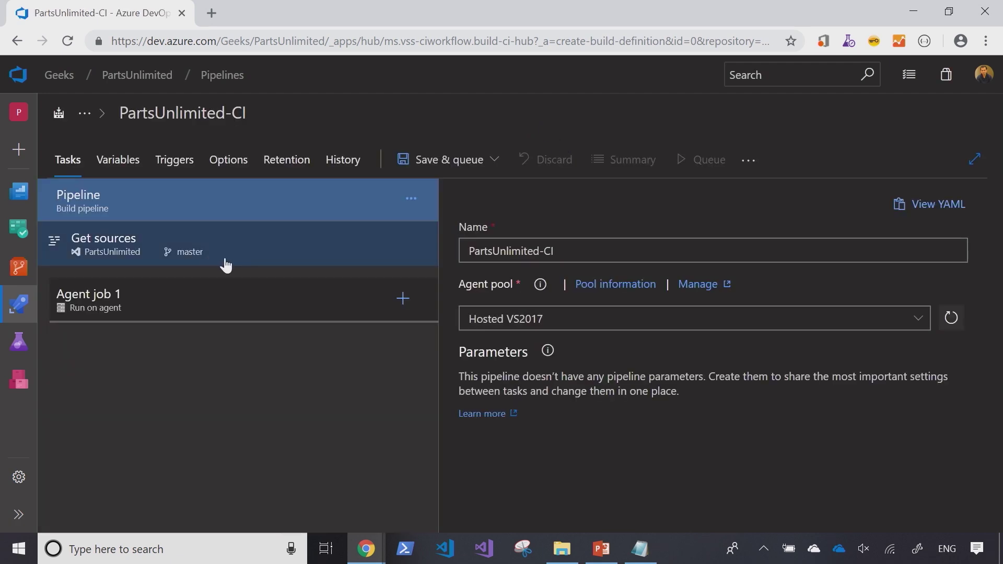
left_click(403, 298)
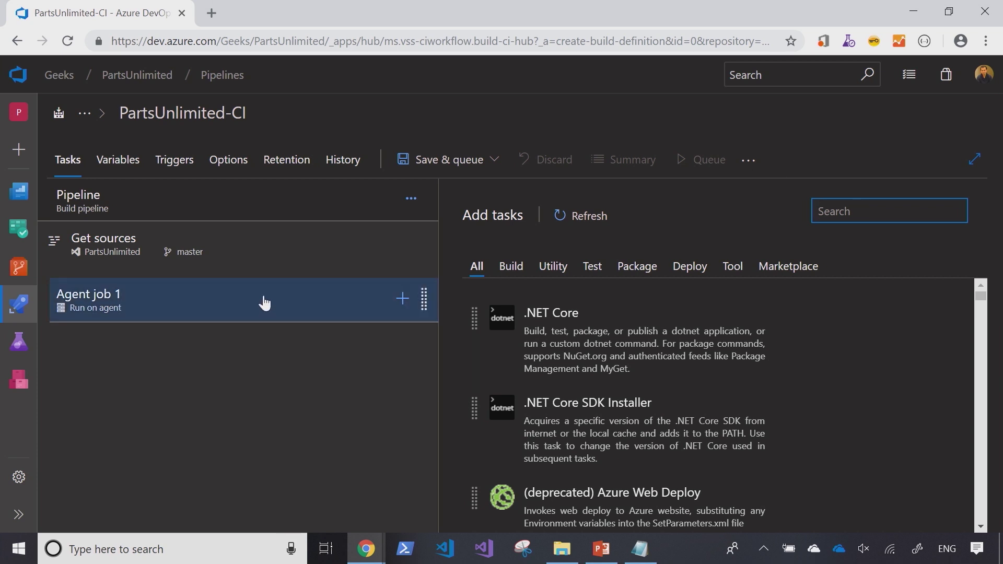
Step: Link the partsunlimited_dev_config variable group to the PartsUnlimited-CI pipeline
left_click(131, 163)
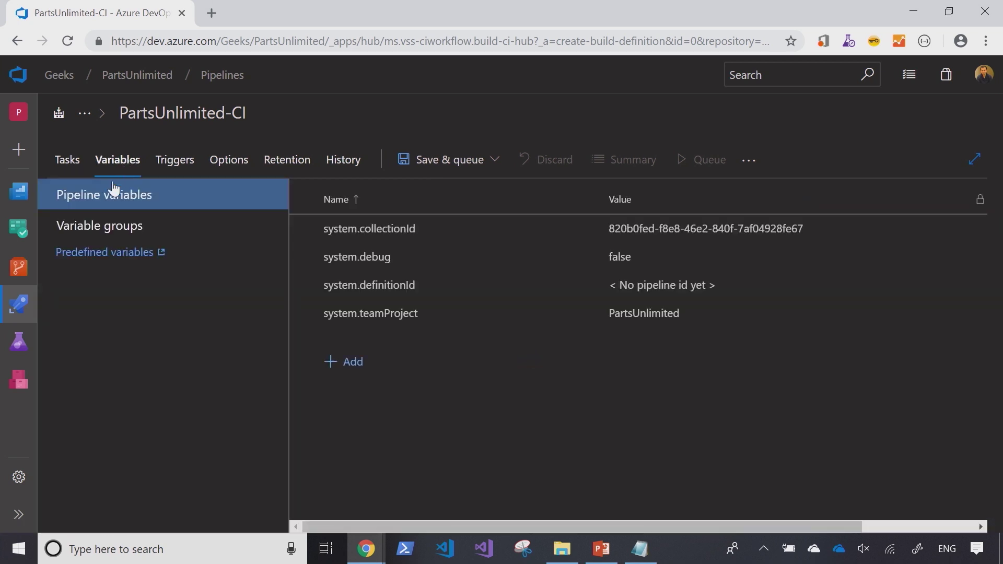
left_click(121, 227)
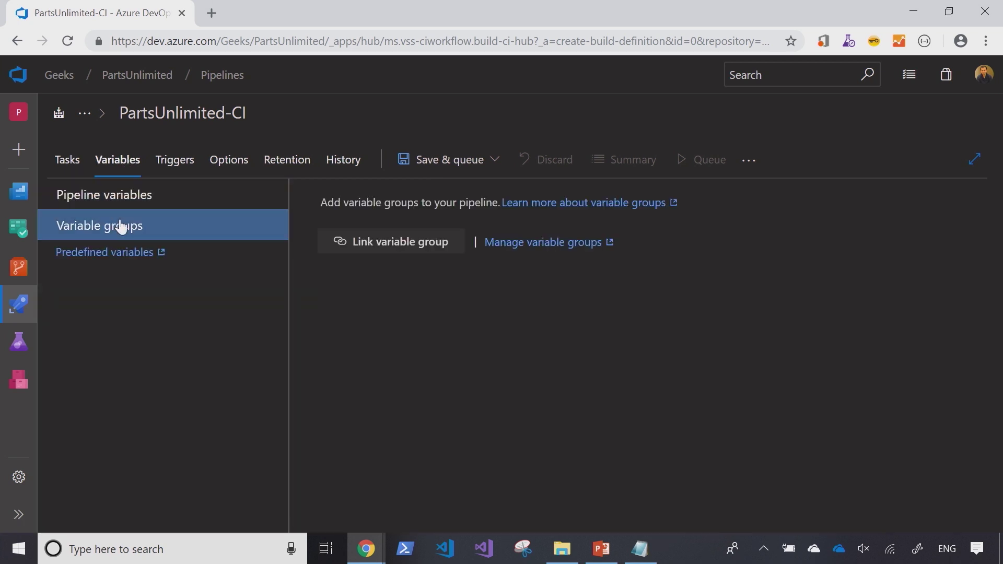
left_click(378, 250)
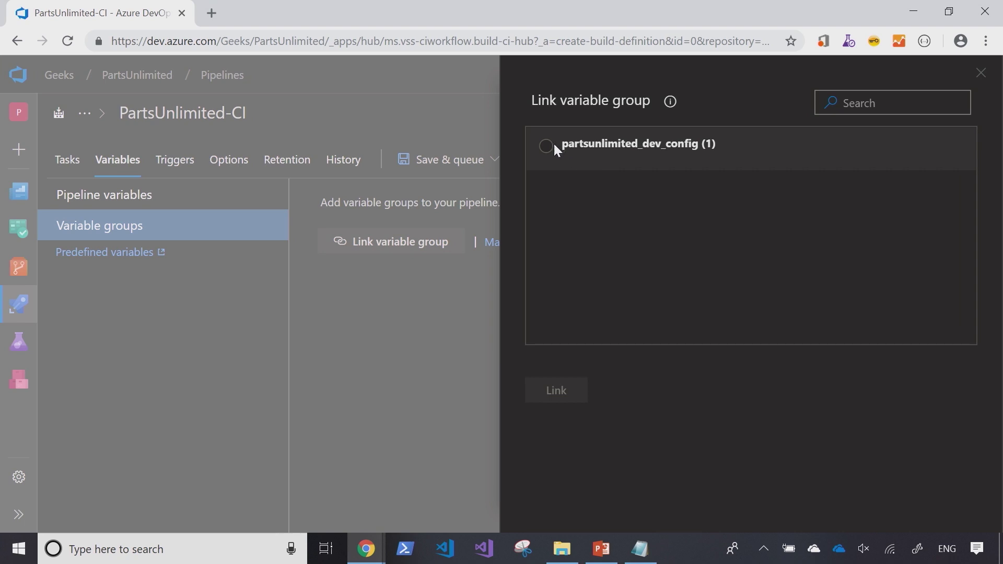
left_click(543, 157)
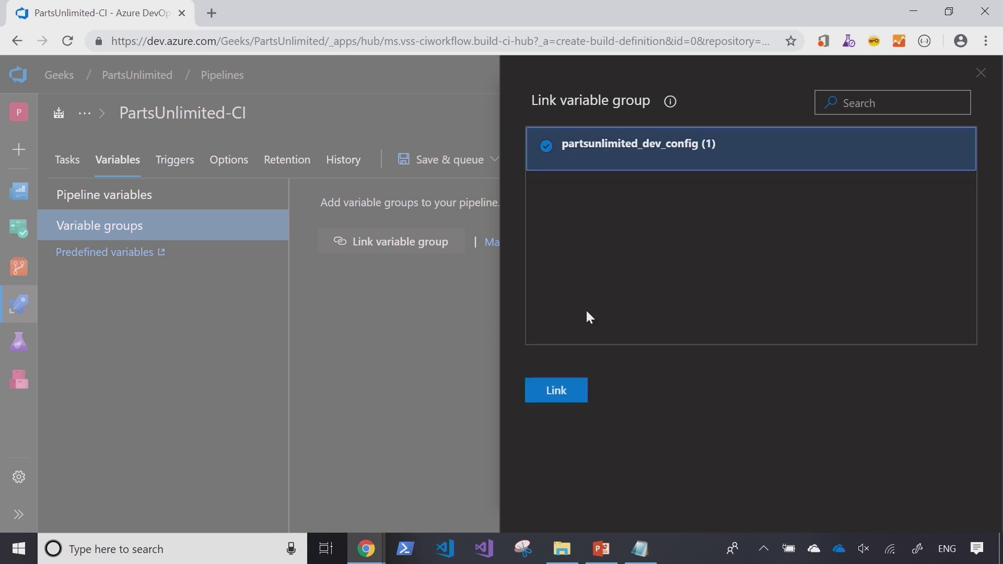
left_click(563, 397)
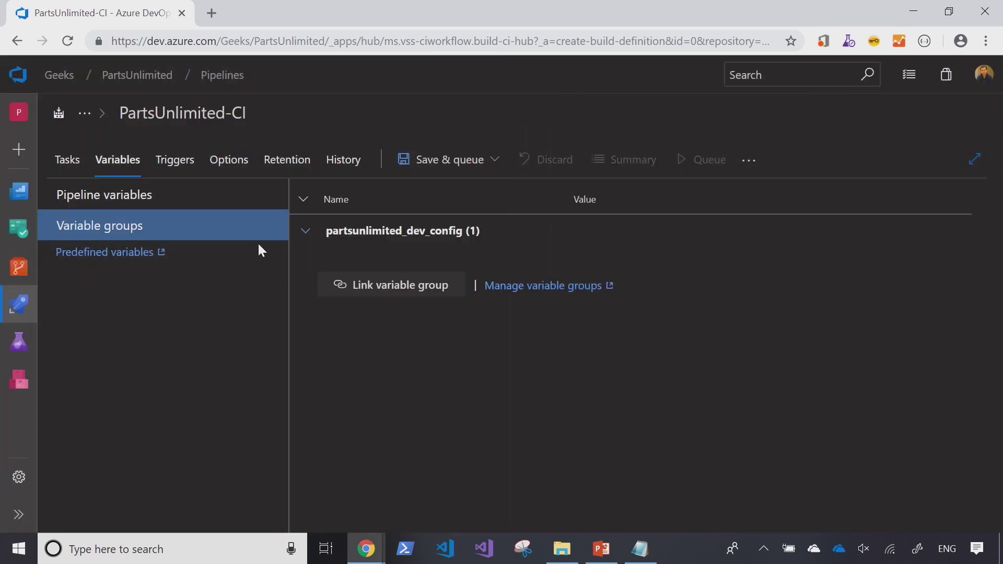
Step: Expand the linked variable group and copy the variable name iis-svc-ac-01
left_click(315, 232)
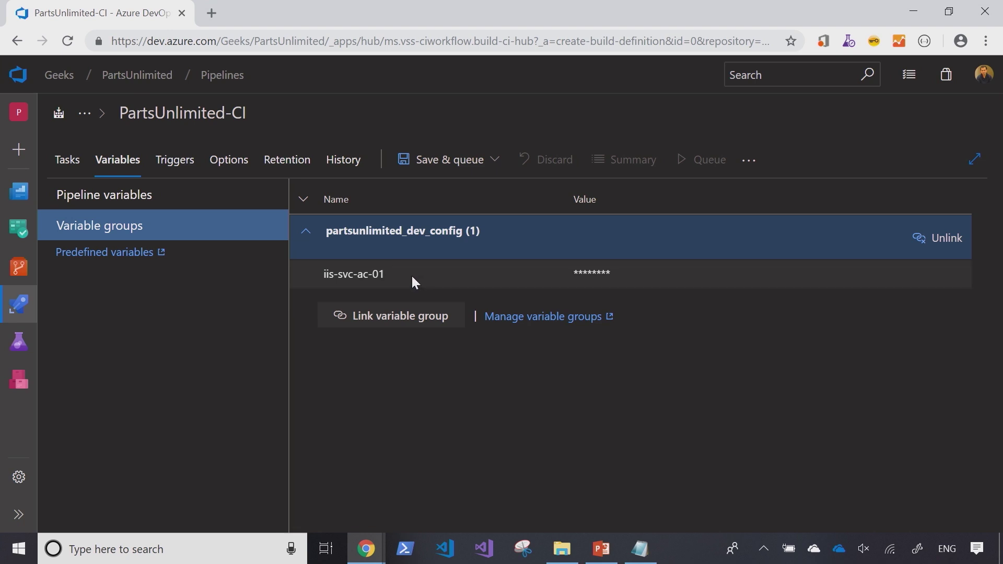
left_click_drag(407, 274, 325, 274)
key("ctrl+c")
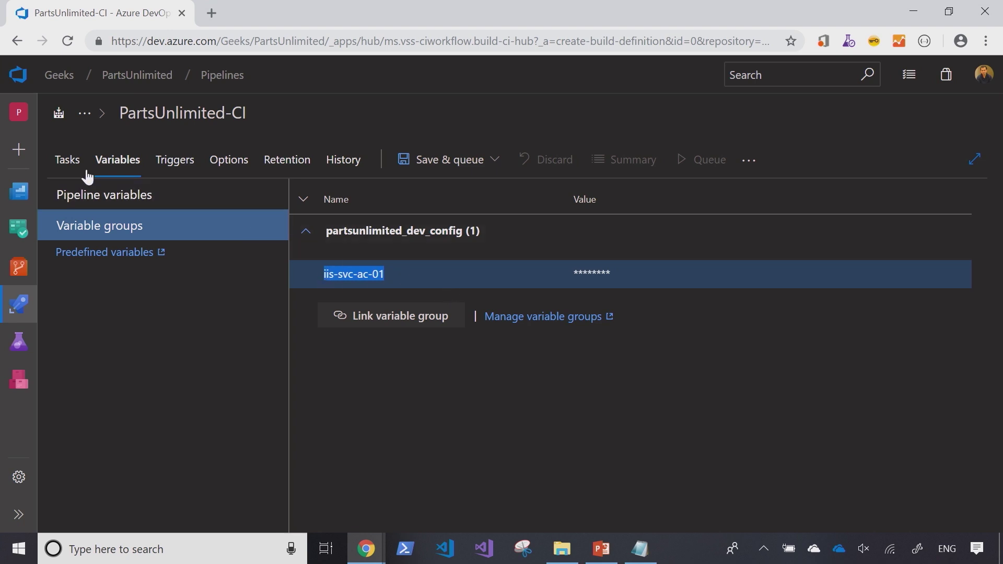
Step: Search the task catalogue for powershell and add the PowerShell task to Agent job 1
left_click(72, 161)
left_click(376, 292)
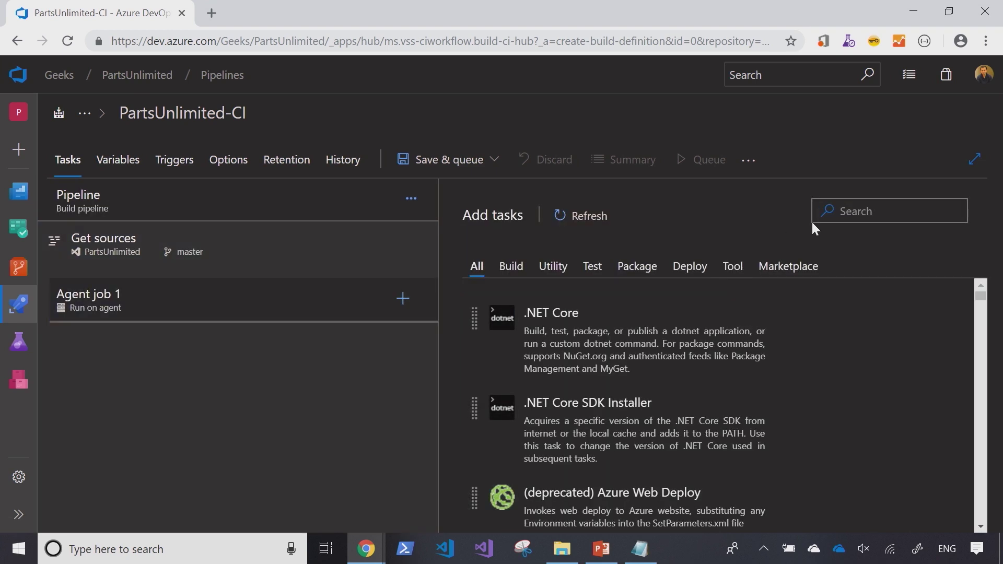
type("powershel;l")
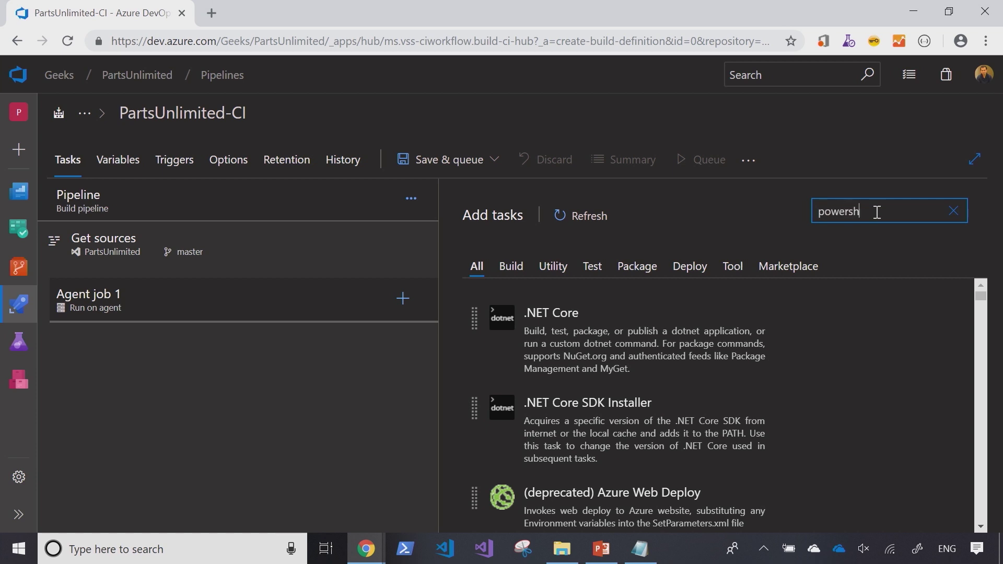
key("BackSpace")
key("BackSpace")
type("ll")
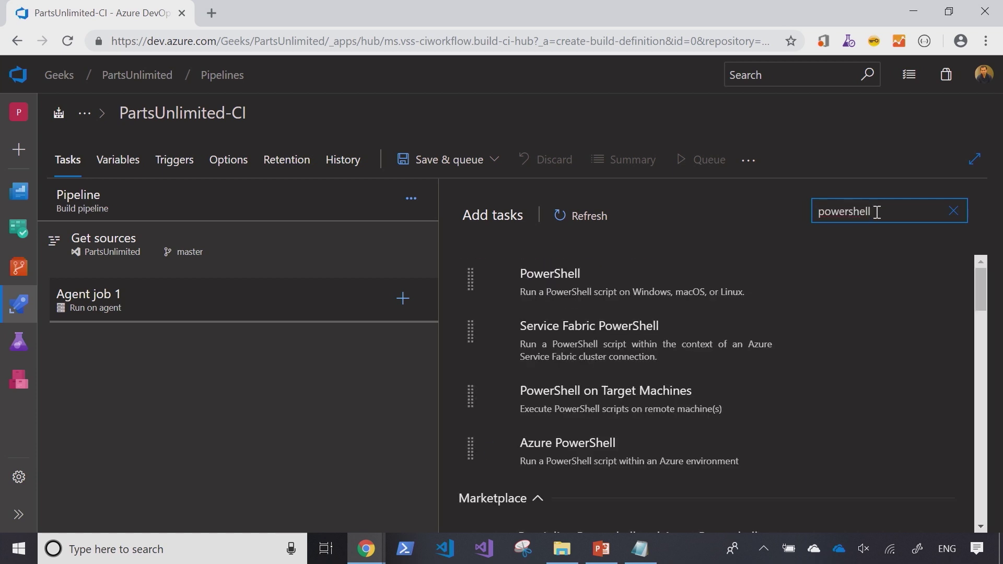
left_click(674, 308)
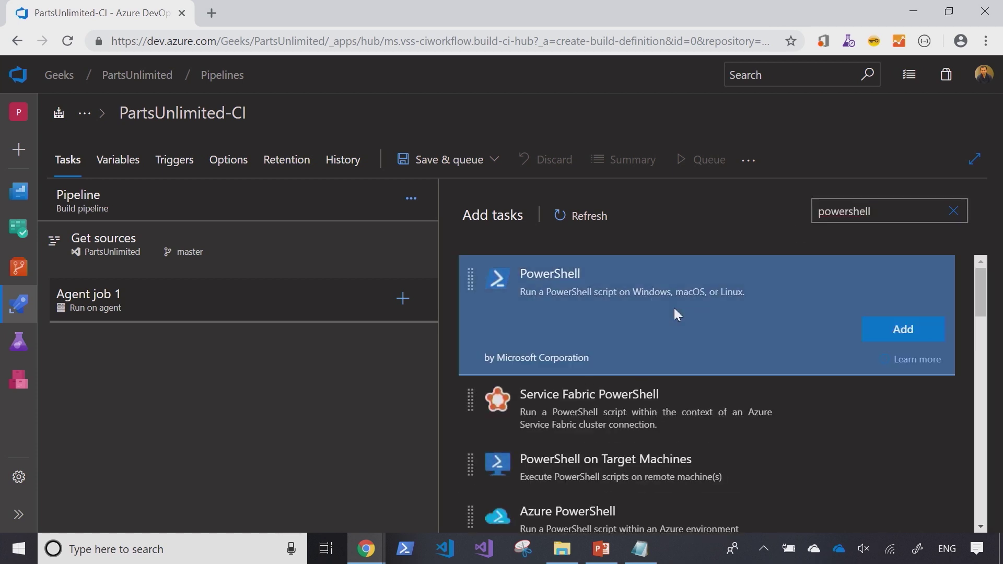
left_click(906, 330)
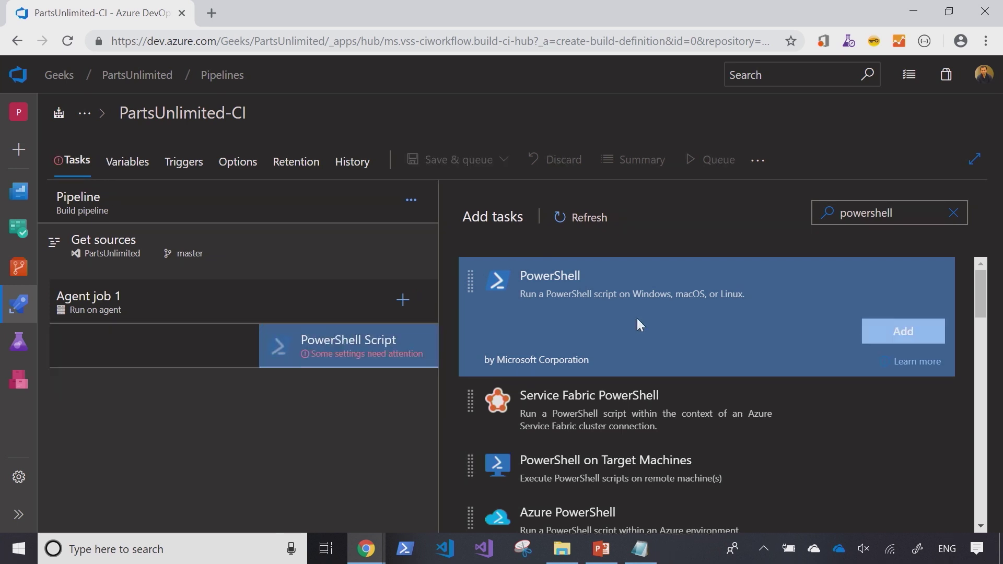
Step: Switch the PowerShell Script task to an inline script and add the line write-host $(iis-svc-ac-01) below the Hello World command
left_click(213, 350)
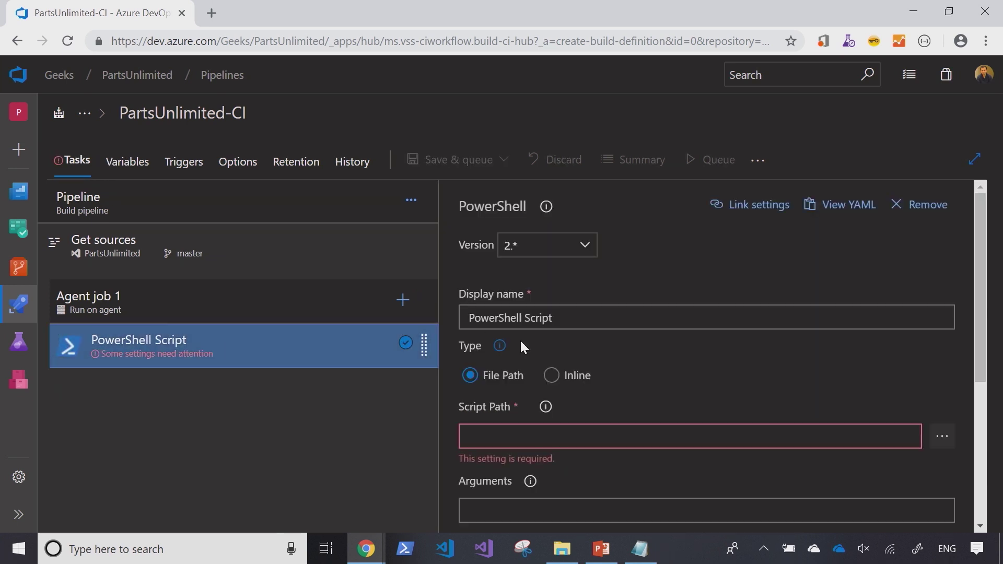
left_click(555, 376)
scroll(679, 386, "down", 4)
left_click_drag(889, 255, 437, 280)
key("BackSpace")
type("write-host $()")
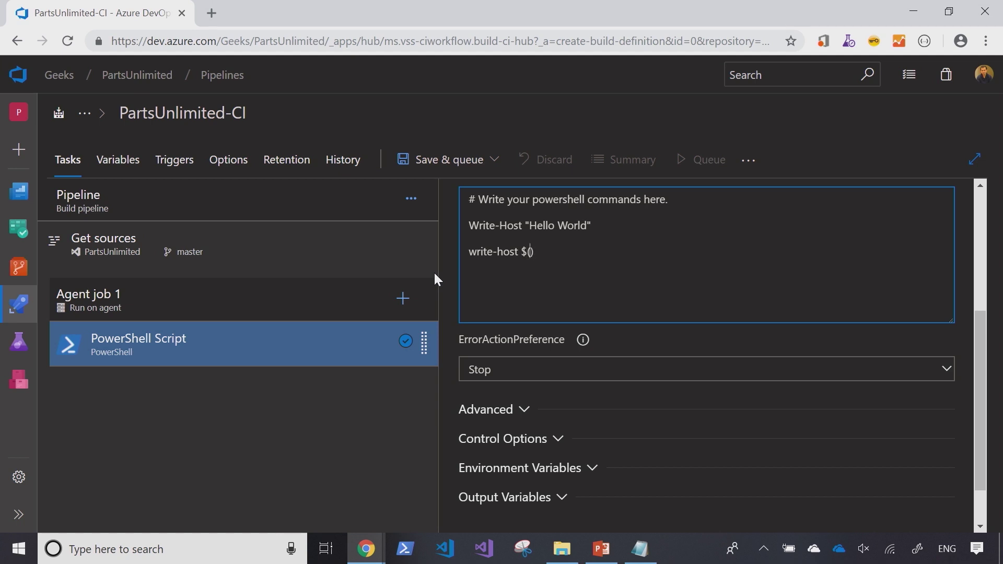
key("ctrl+v")
left_click_drag(640, 254, 441, 219)
left_click(633, 268)
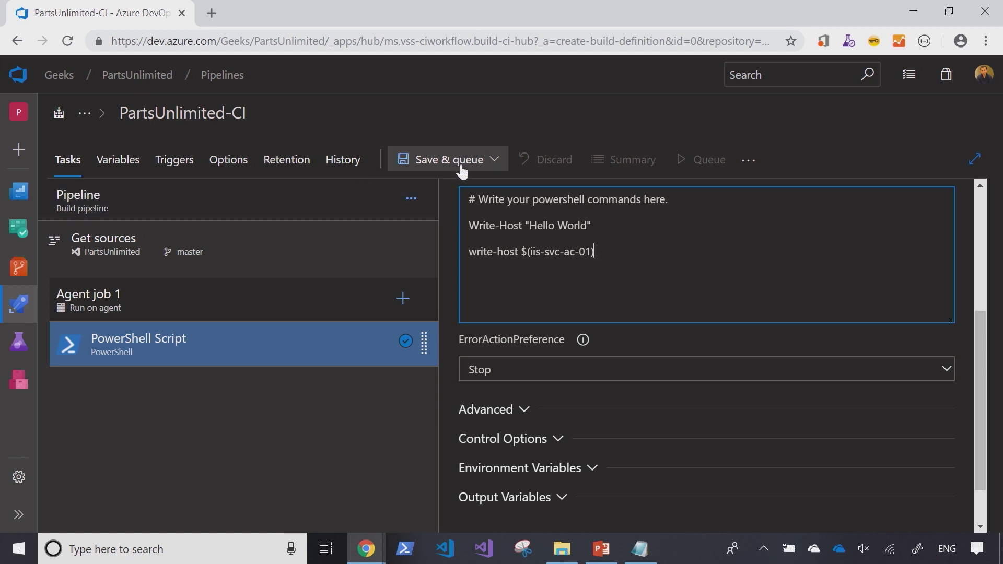
Step: Rename the build pipeline from its default title to PartsUnlimited.kv.demo
left_click(235, 122)
left_click(246, 119)
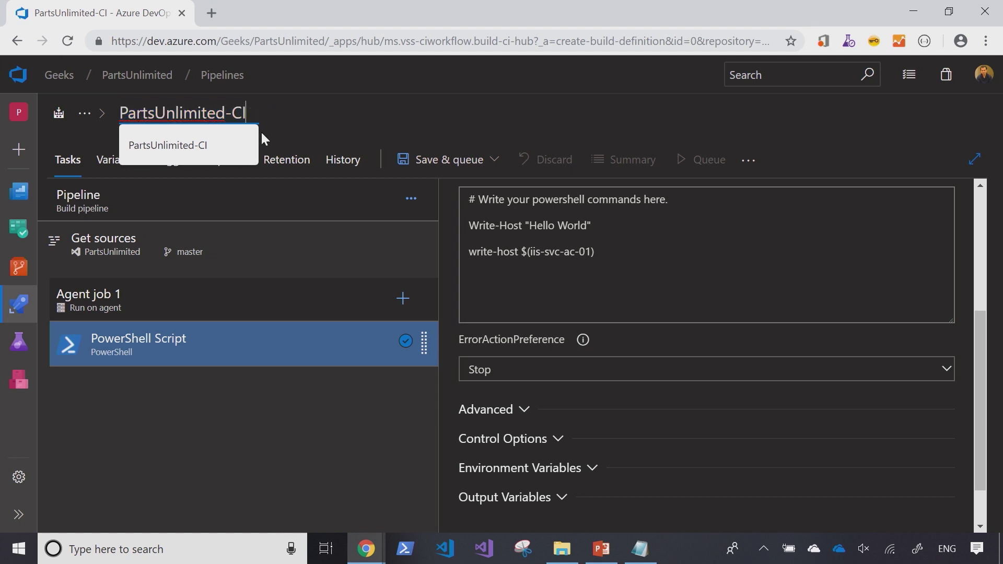
key("BackSpace")
key("BackSpace")
key("BackSpace")
type(".kv.demo")
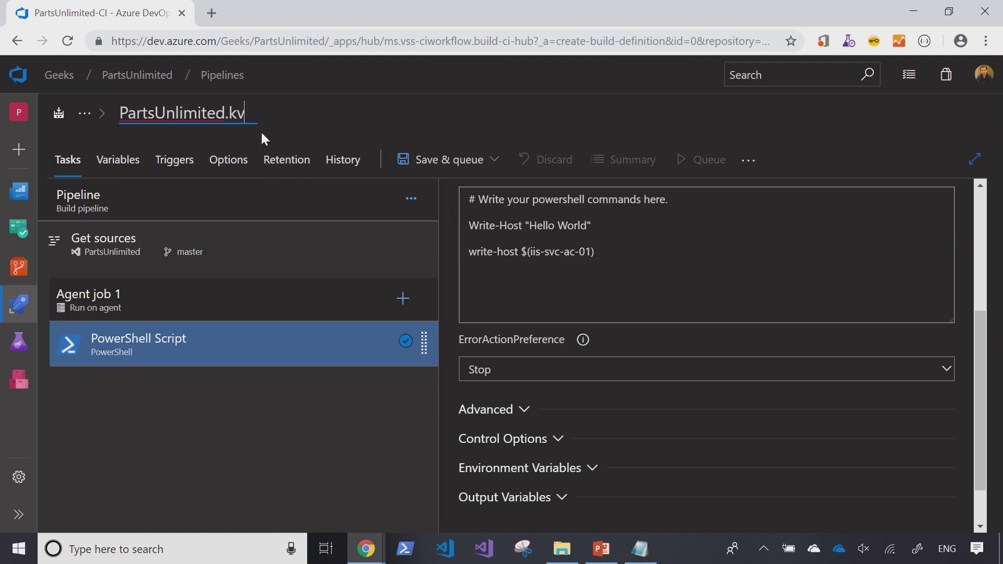
Step: Save the build pipeline and queue a build on the Hosted VS2017 agent pool
left_click(444, 159)
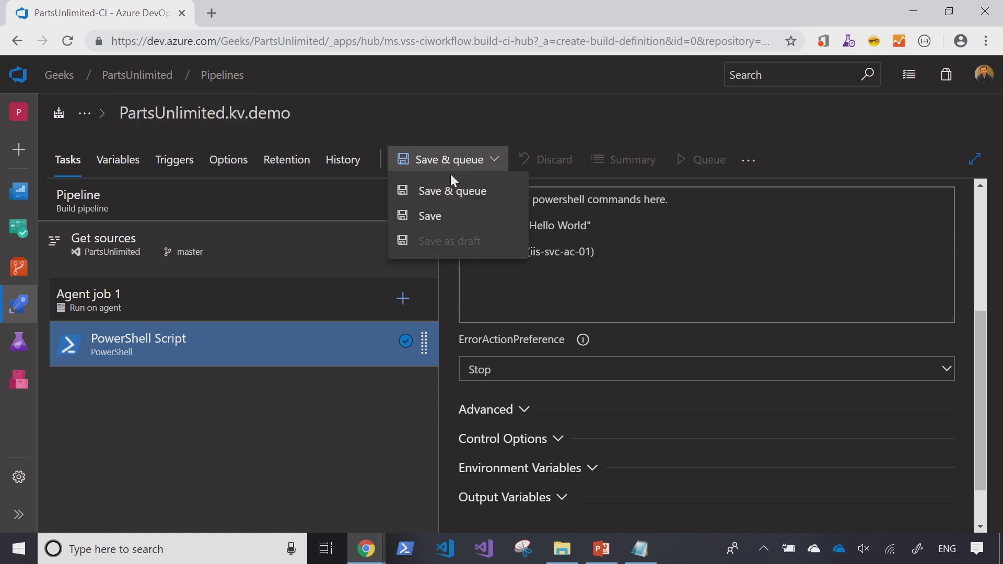
left_click(448, 192)
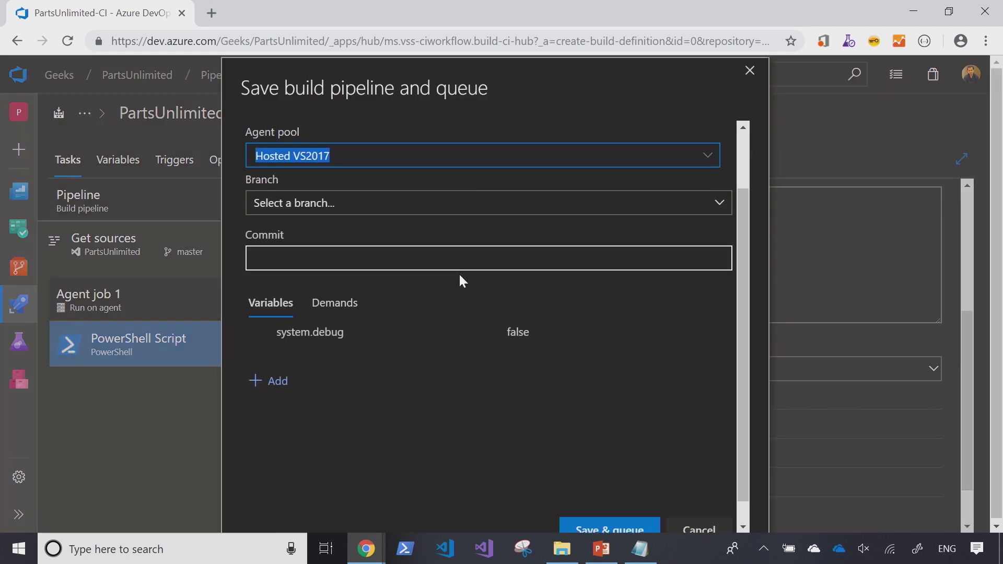
left_click(606, 525)
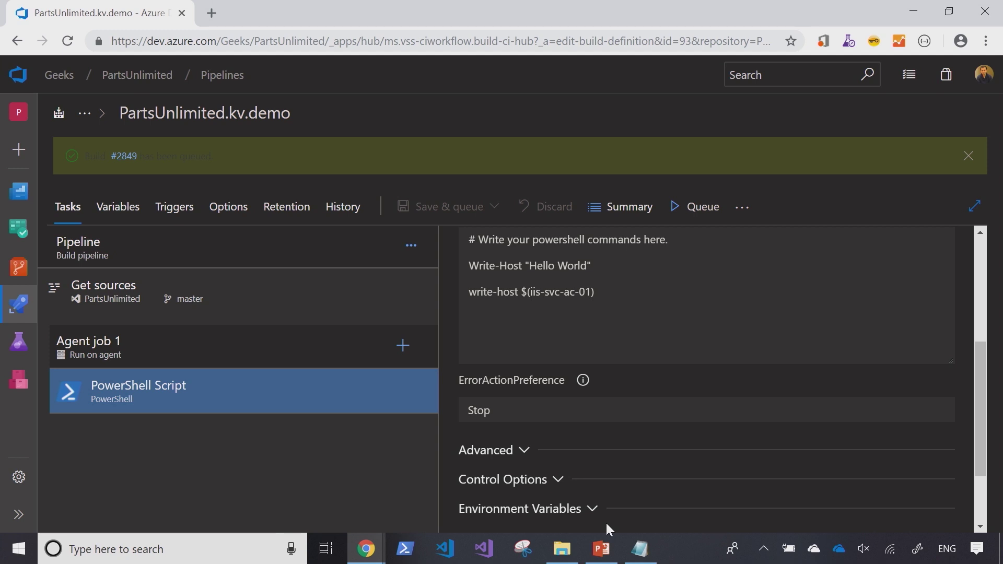
Step: Open the queued build and examine which secret is fetched in the log of the Download secrets: azsu-d-kv-vault-003 task
left_click(129, 155)
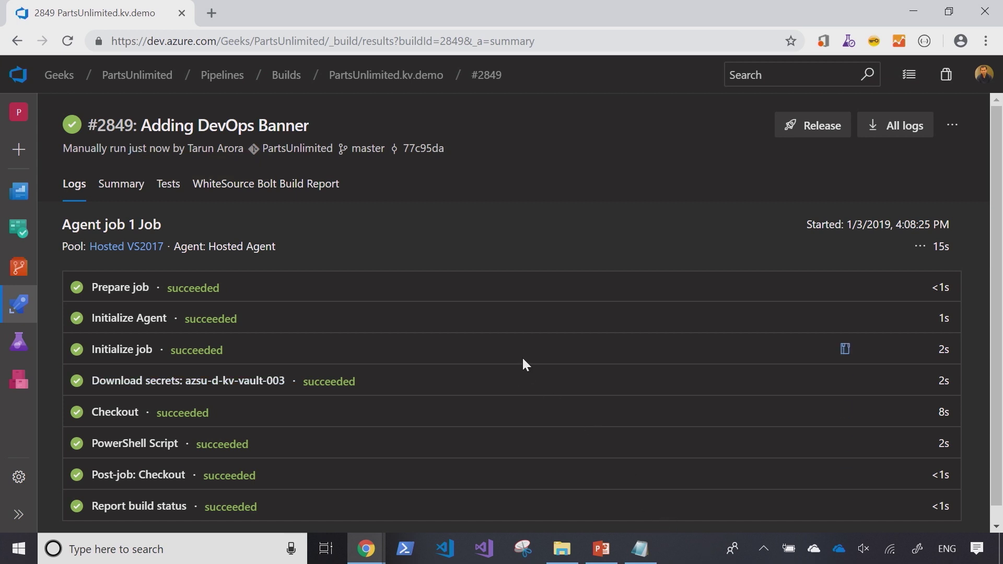
scroll(471, 371, "down", 1)
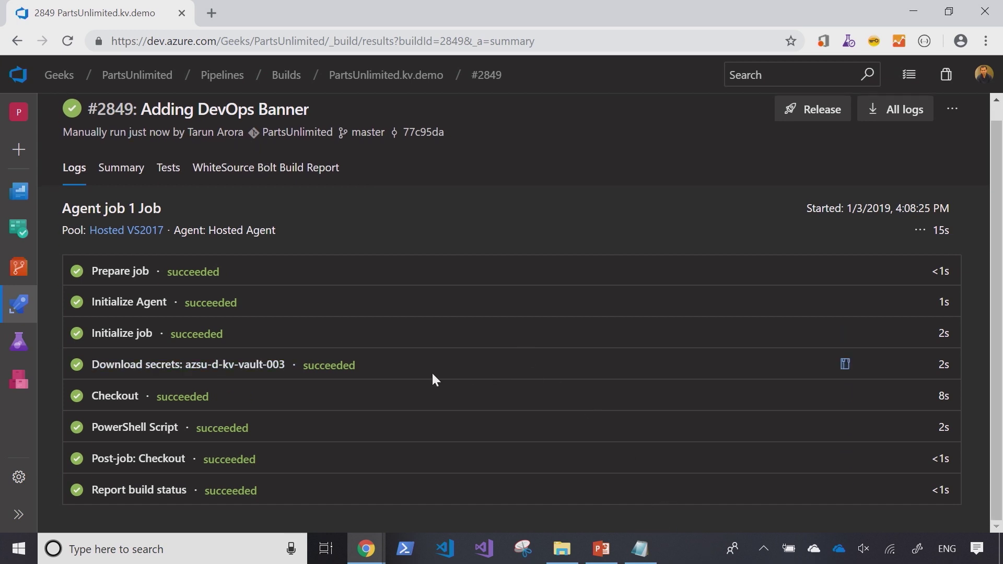
left_click(221, 366)
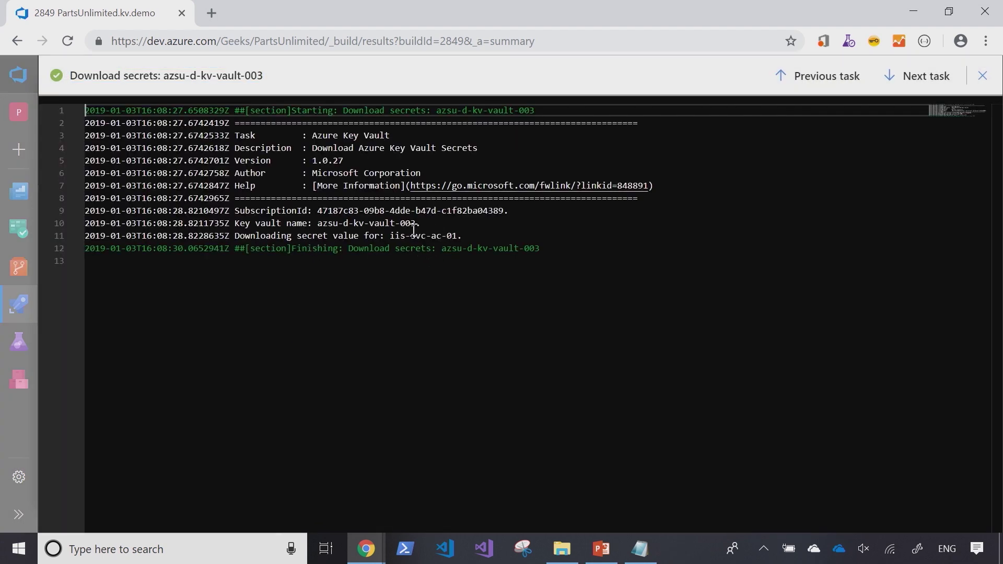
left_click_drag(390, 236, 471, 236)
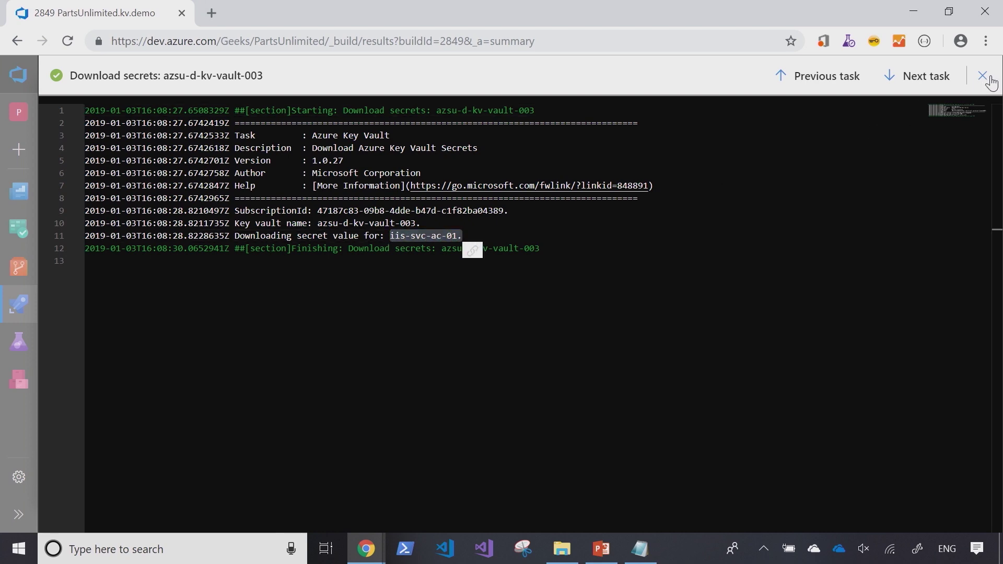
Step: Close the secrets download log and examine the PowerShell Script task's log for the output of the write-host commands
left_click(982, 76)
left_click(146, 428)
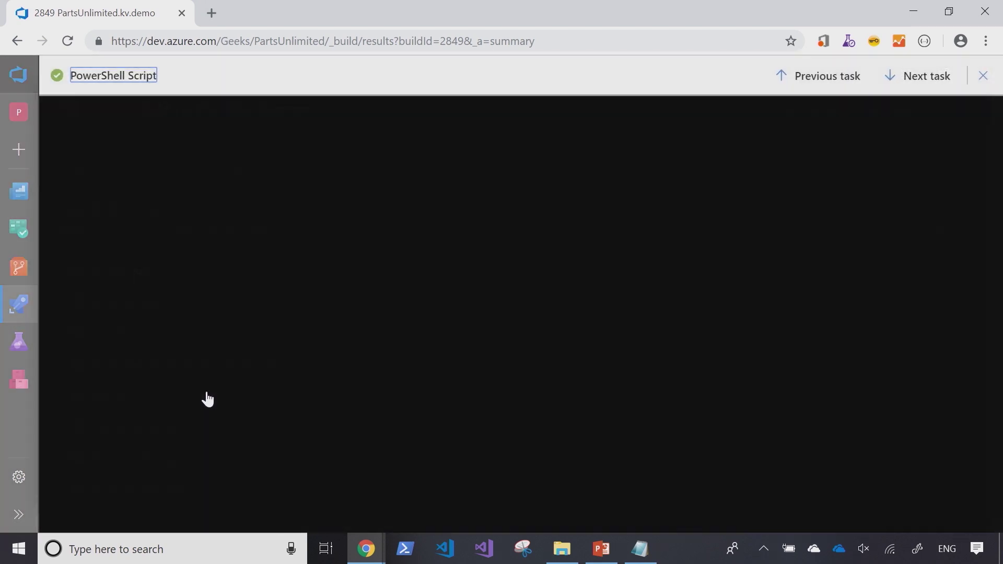
left_click(253, 247)
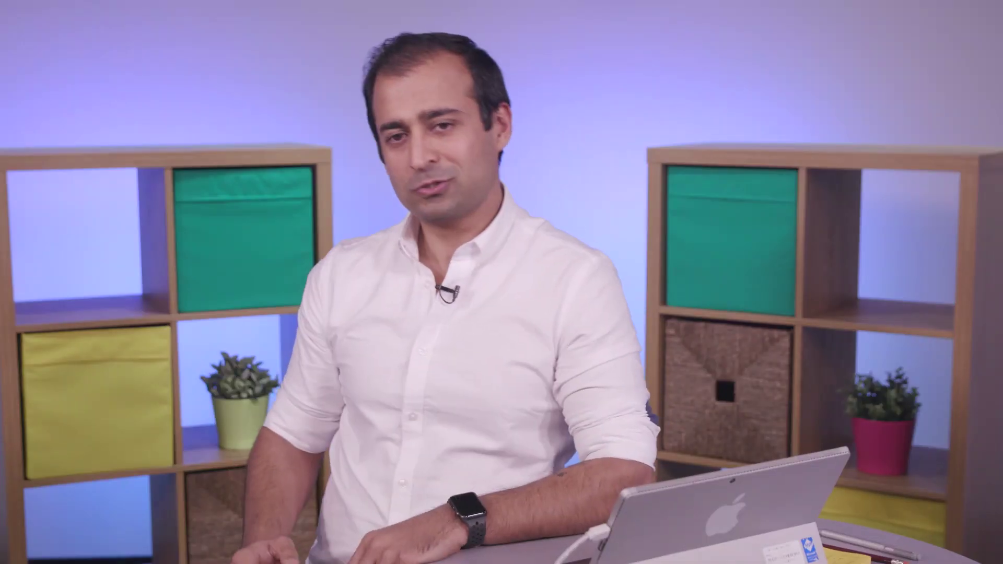